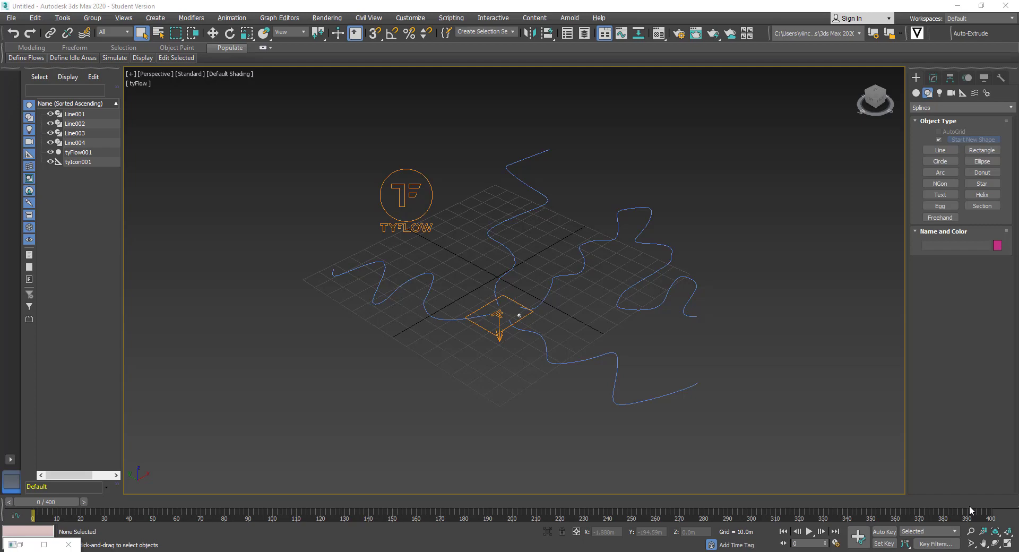
Step: Play back the finished particle animation along the splines in Perspective and Top views, stopping around frame 89
left_click(809, 531)
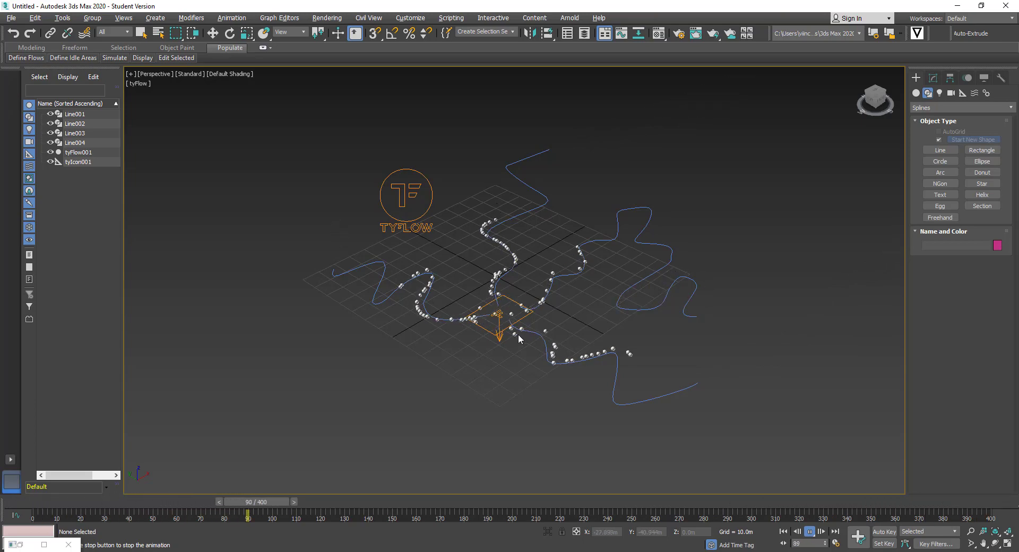
left_click(154, 74)
left_click(175, 135)
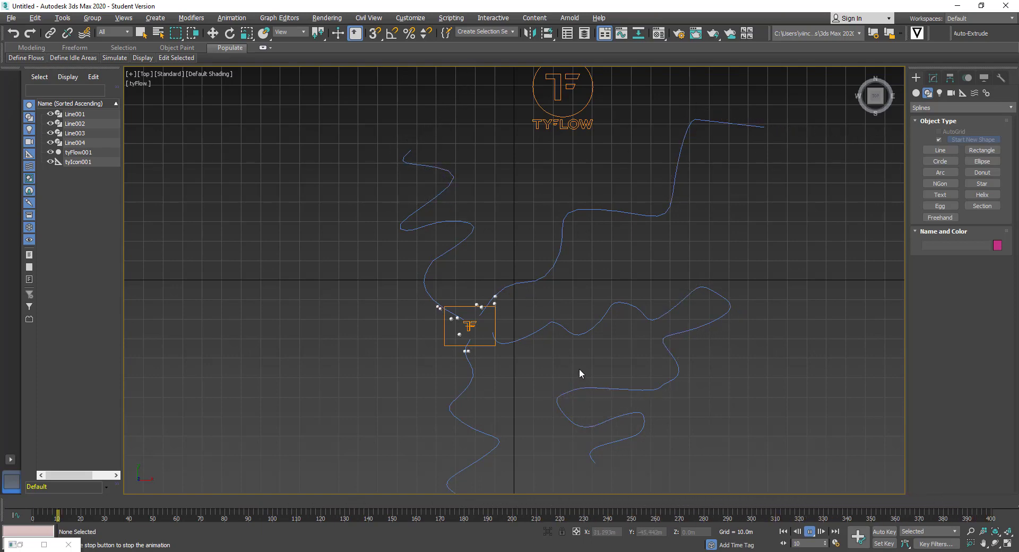
left_click(808, 531)
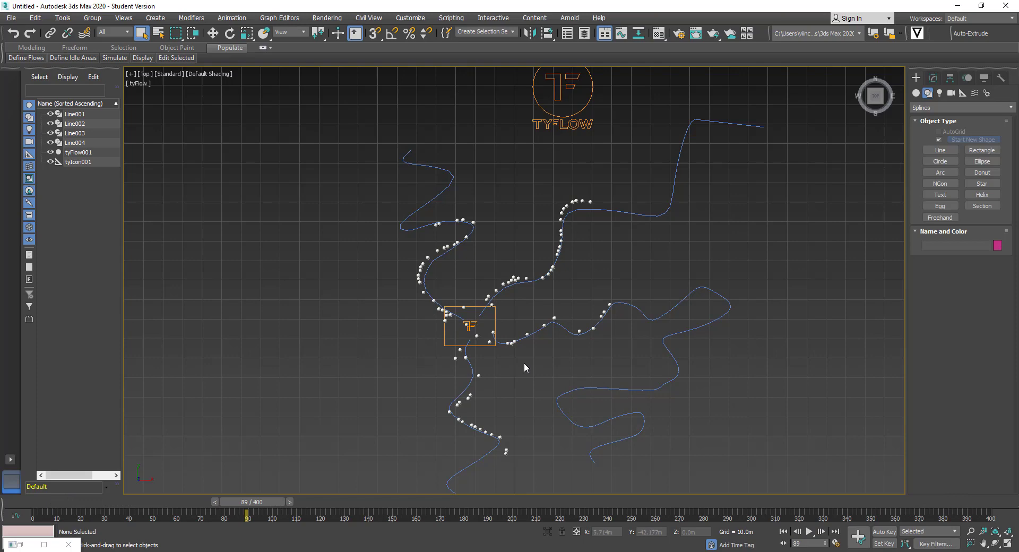
middle_click_drag(524, 364, 554, 338)
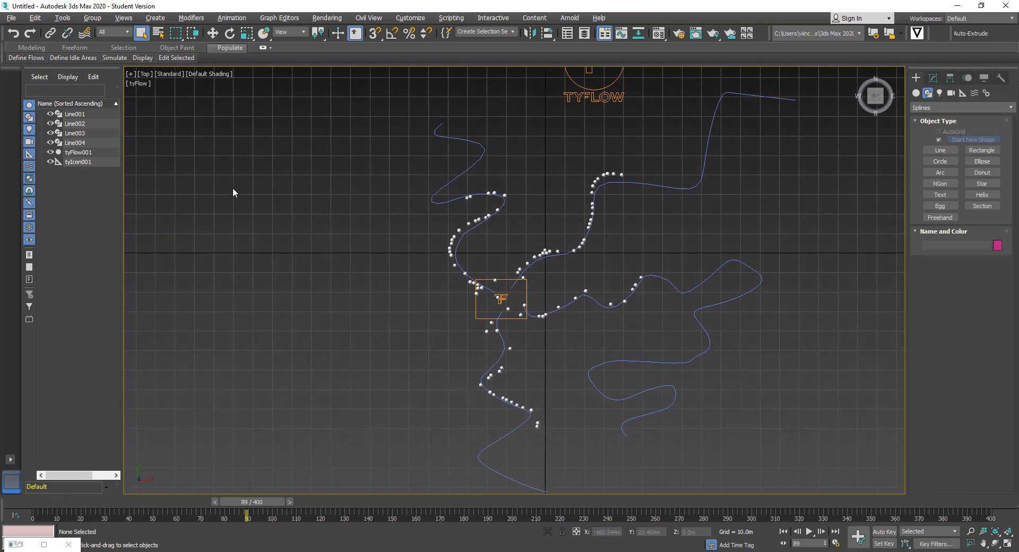
Step: Start a new empty scene without saving the current one and switch the viewport to an angled Perspective view
left_click(10, 18)
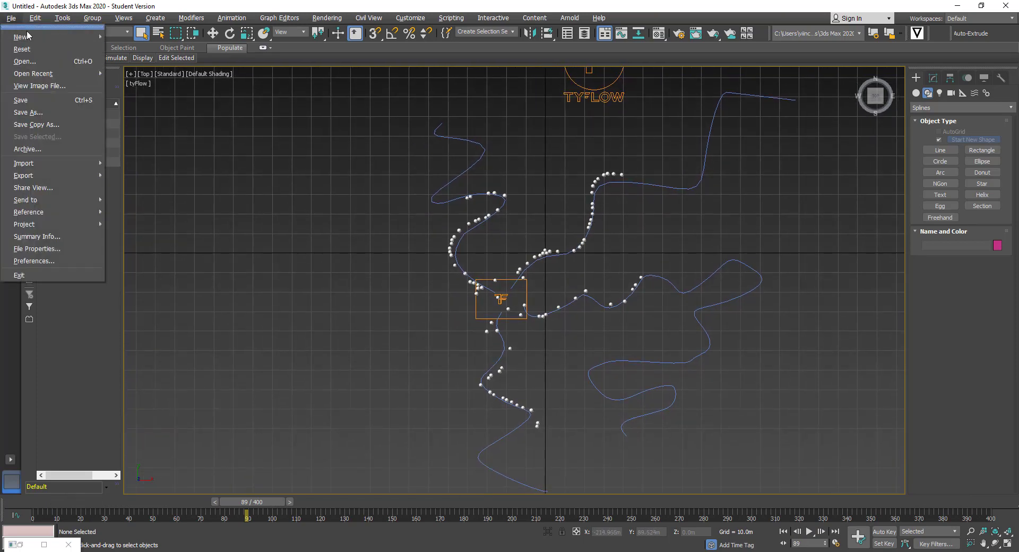
left_click(127, 37)
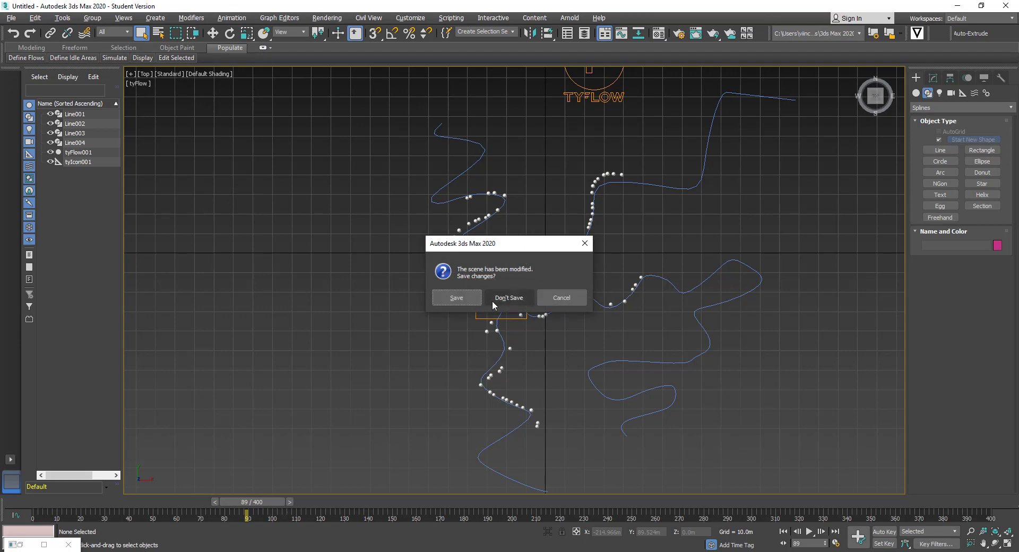
left_click(498, 301)
left_click(145, 73)
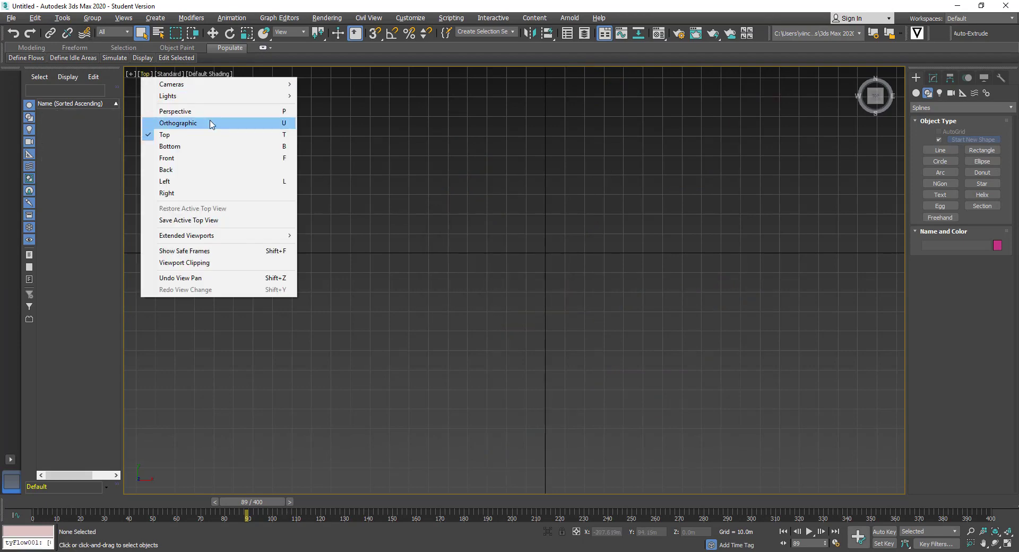
left_click(202, 111)
middle_click_drag(443, 269, 467, 256, "alt")
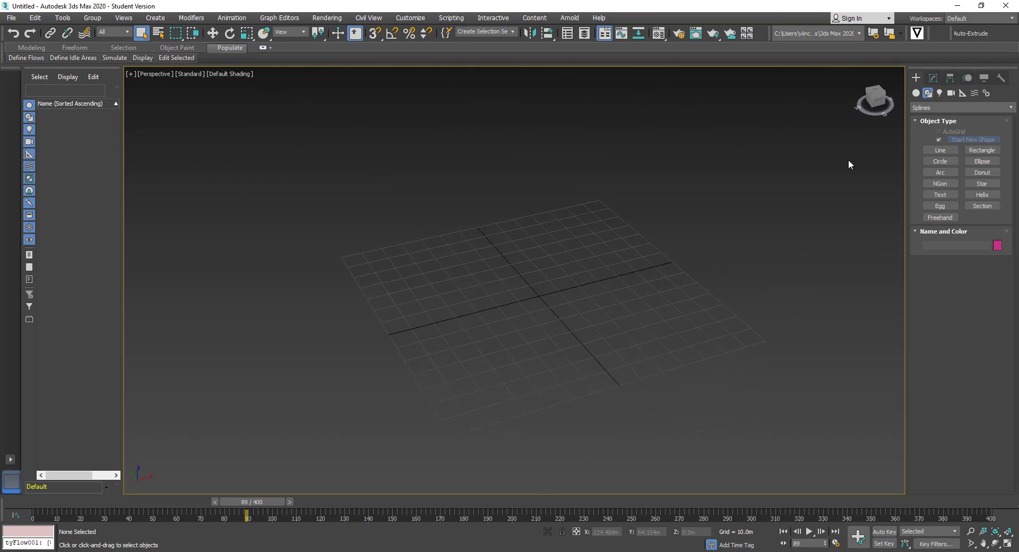
Step: Create a tyFlow object in the Perspective view behind the far left corner of the grid
left_click(915, 94)
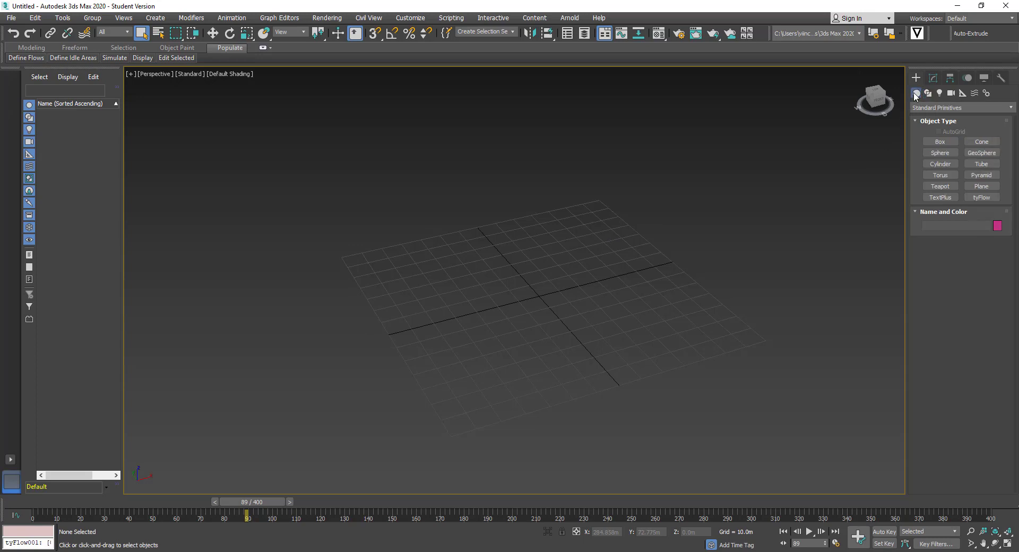
left_click(983, 198)
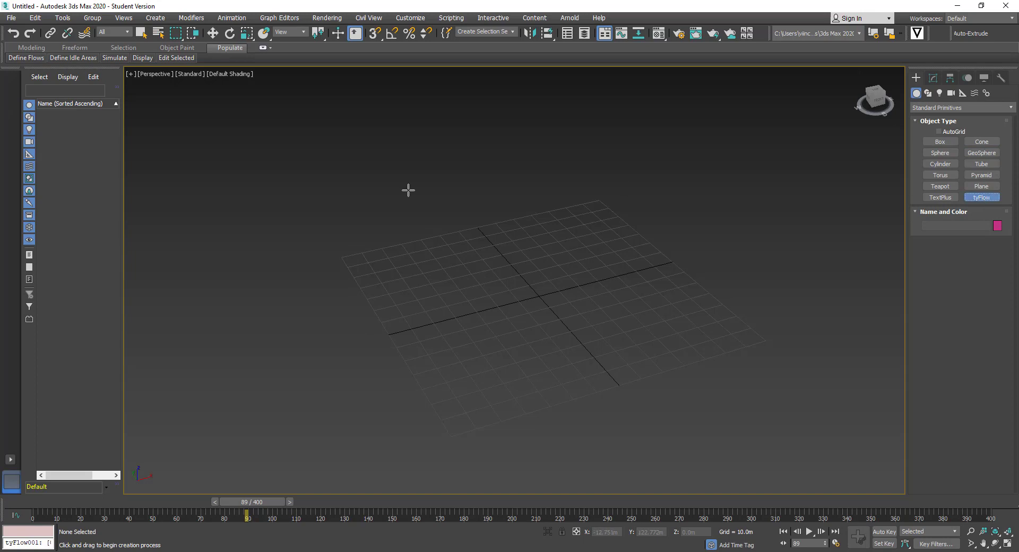
left_click_drag(369, 184, 411, 217)
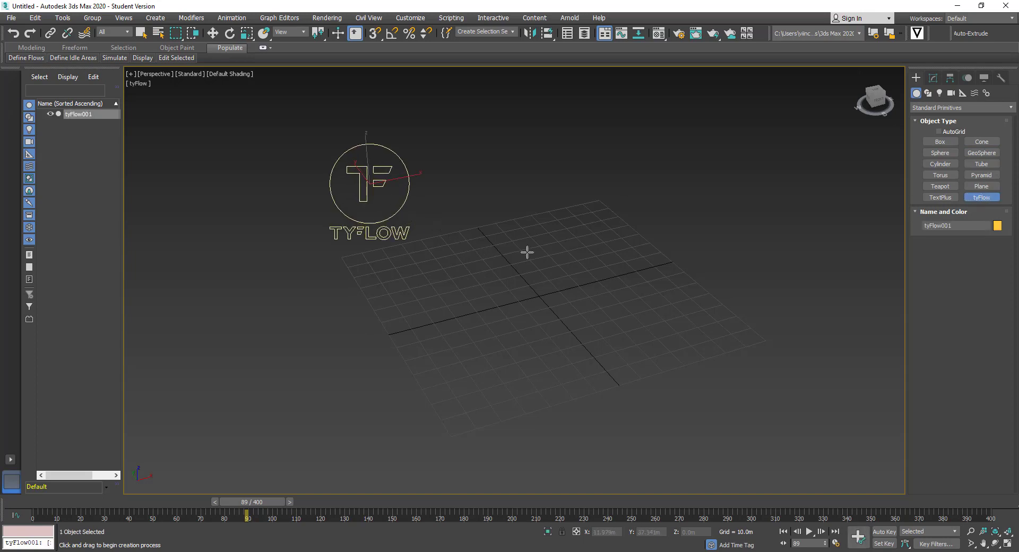
middle_click_drag(527, 252, 587, 243, "alt")
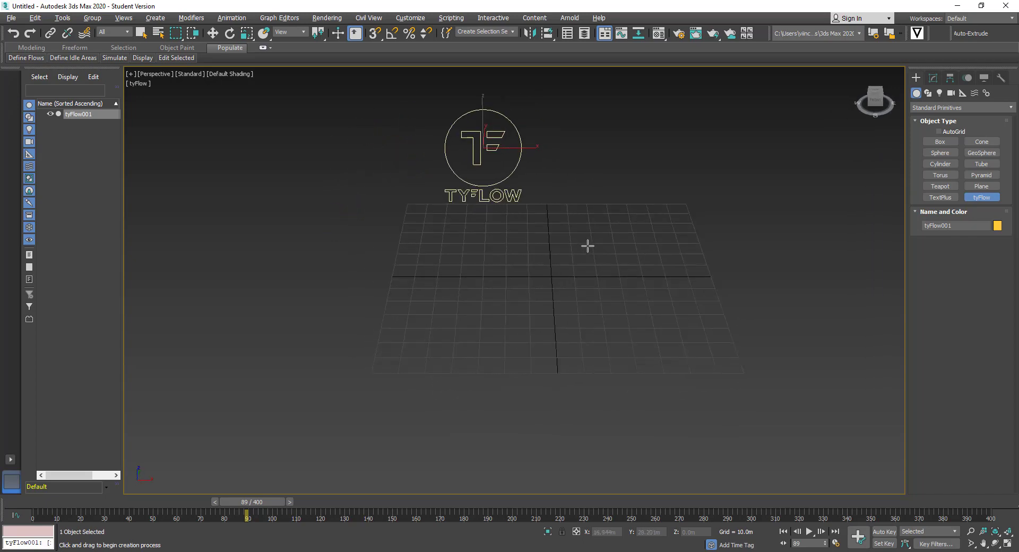
Step: Create a rectangular tyIcon helper about 25 m long and 22 m wide on the grid, beside its centre
left_click(963, 94)
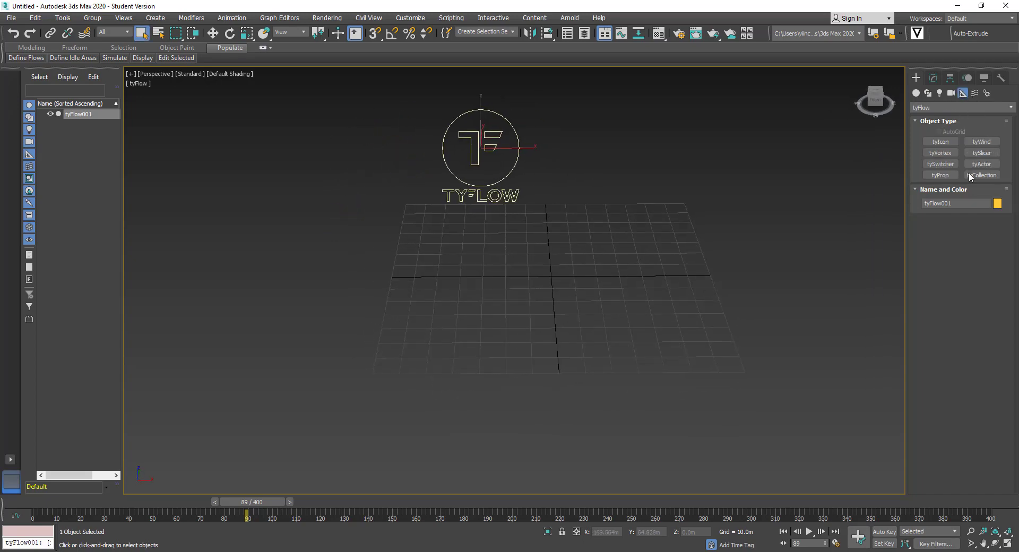
left_click(939, 145)
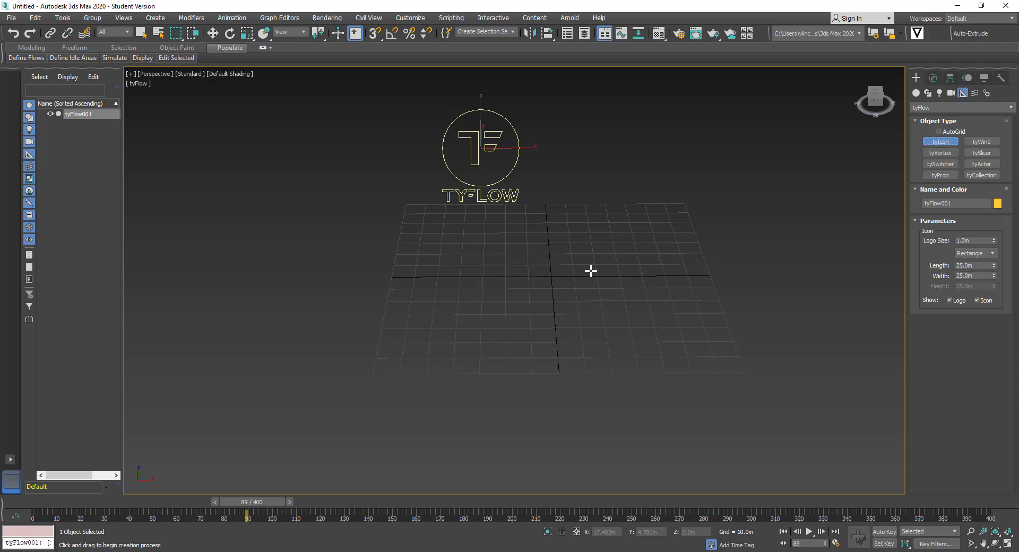
left_click_drag(587, 269, 648, 294)
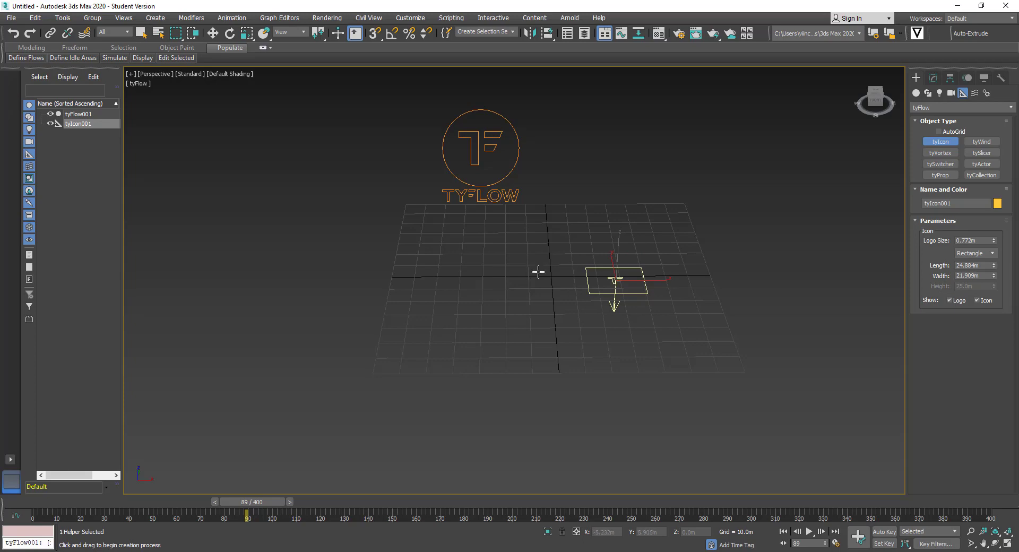
middle_click_drag(538, 272, 581, 255, "alt")
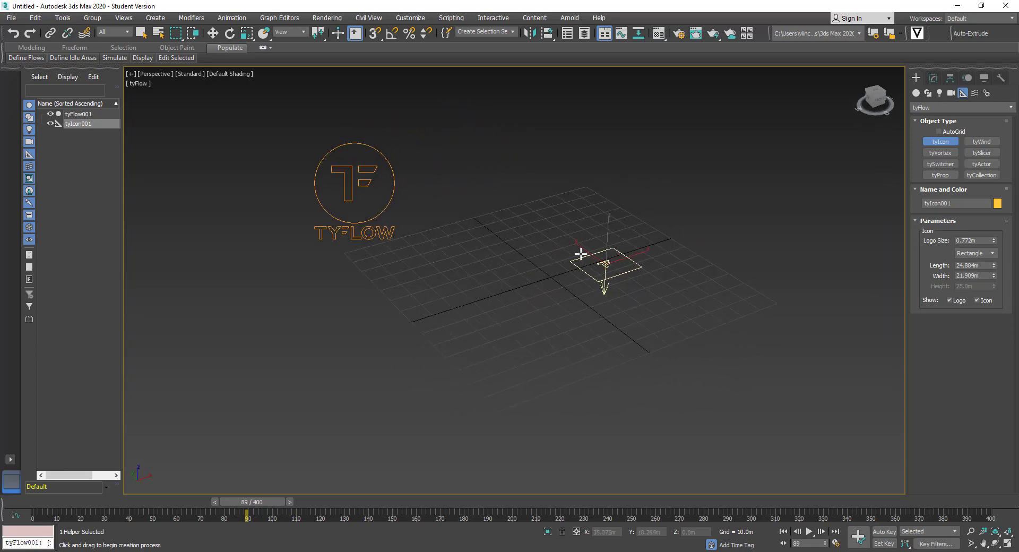
Step: Open the editor of the tyFlow object, then shrink and move its window so the tyIcon stays uncovered
left_click(140, 33)
left_click(353, 183)
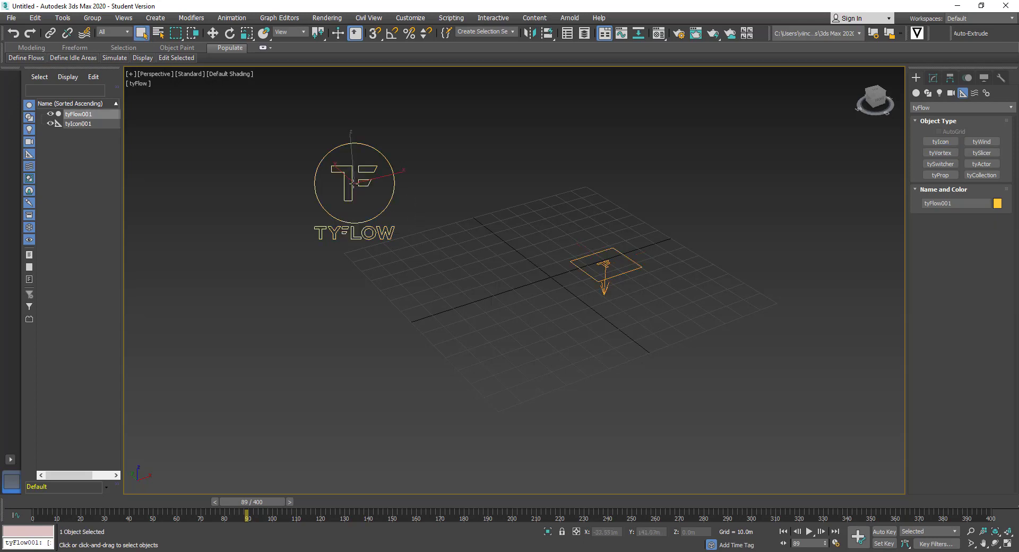
left_click(933, 78)
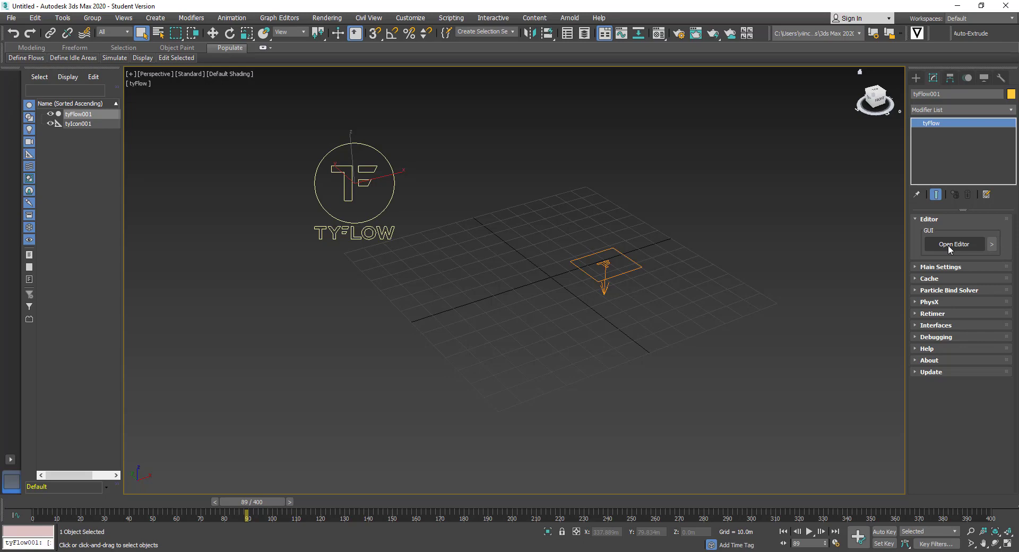
left_click(948, 244)
left_click_drag(481, 73, 287, 72)
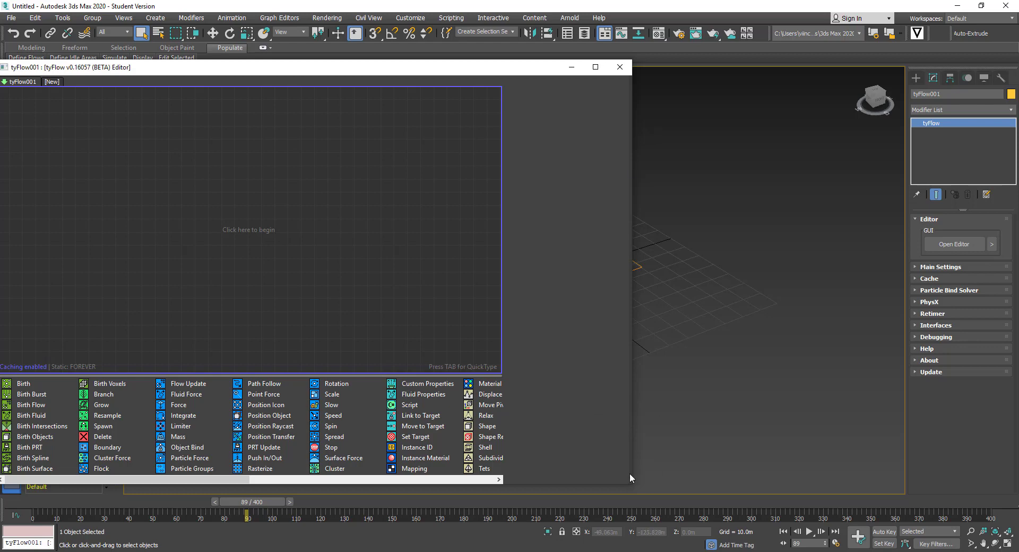
left_click_drag(629, 472, 387, 446)
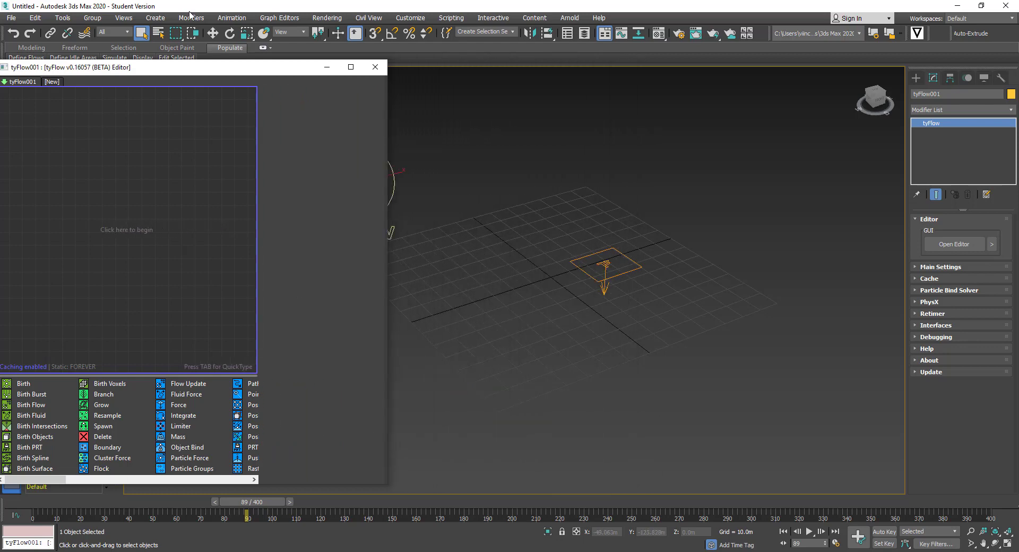
left_click_drag(195, 71, 230, 89)
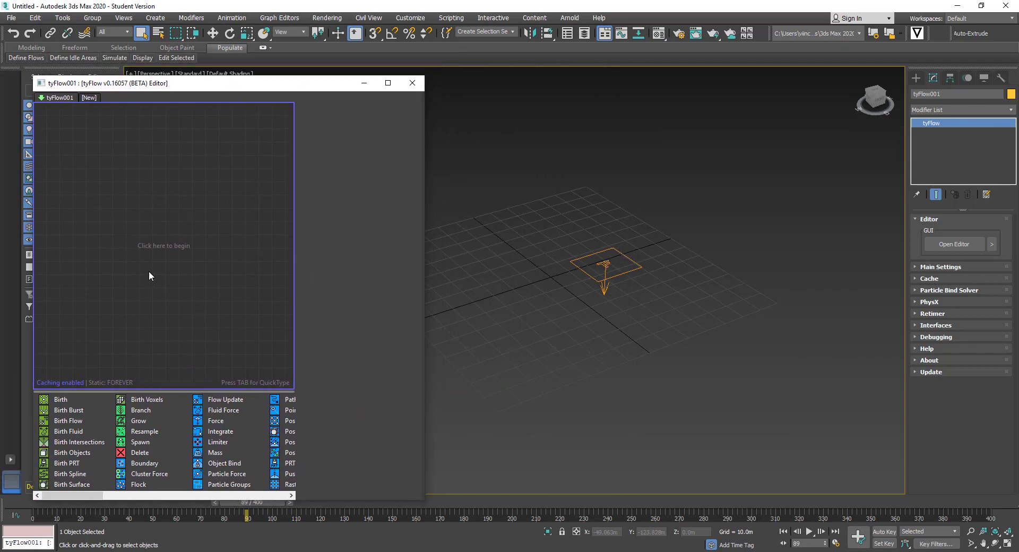
Step: Add a Birth operator as a new event in the flow, preview the animation and return to frame 0
left_click_drag(72, 404, 102, 395)
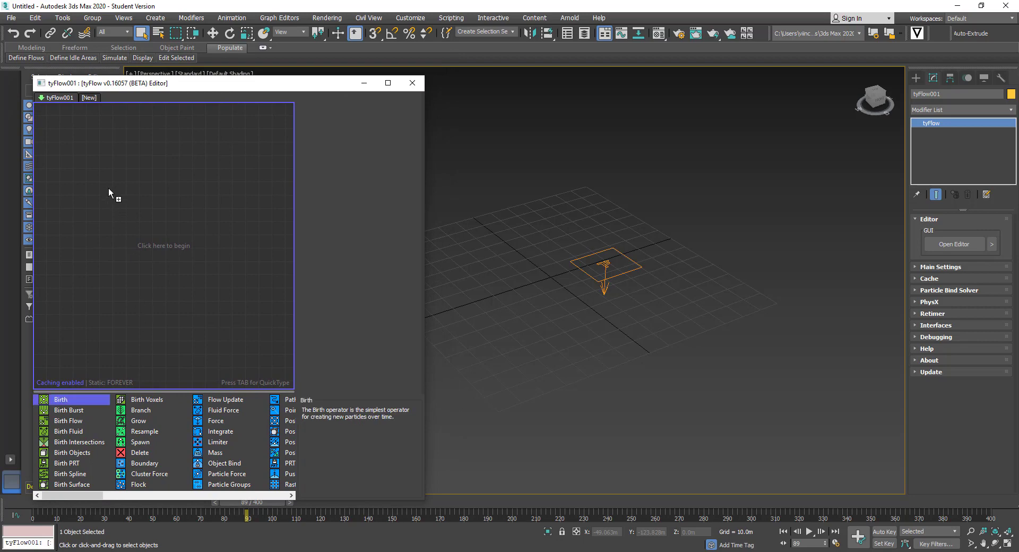
left_click_drag(91, 172, 91, 173)
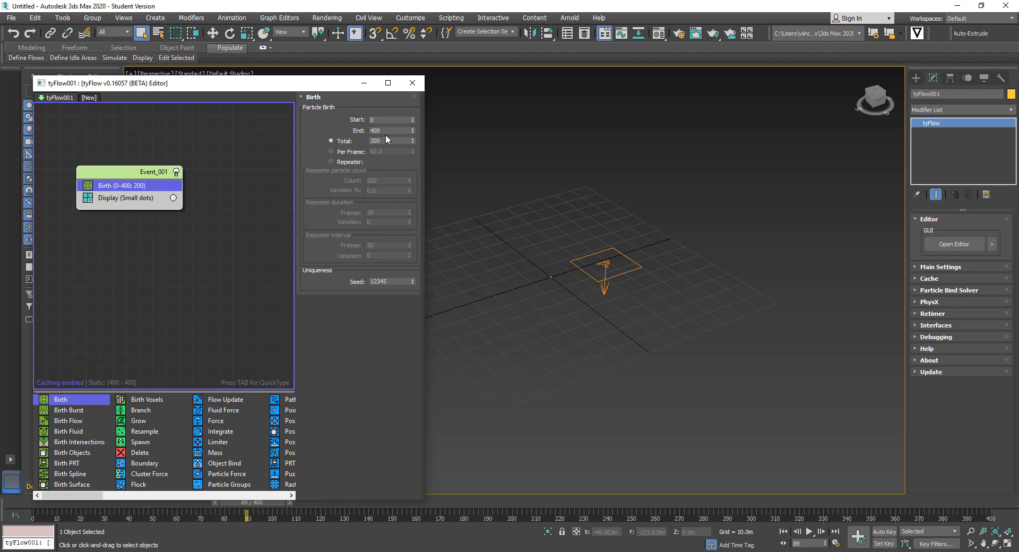
left_click_drag(332, 86, 317, 77)
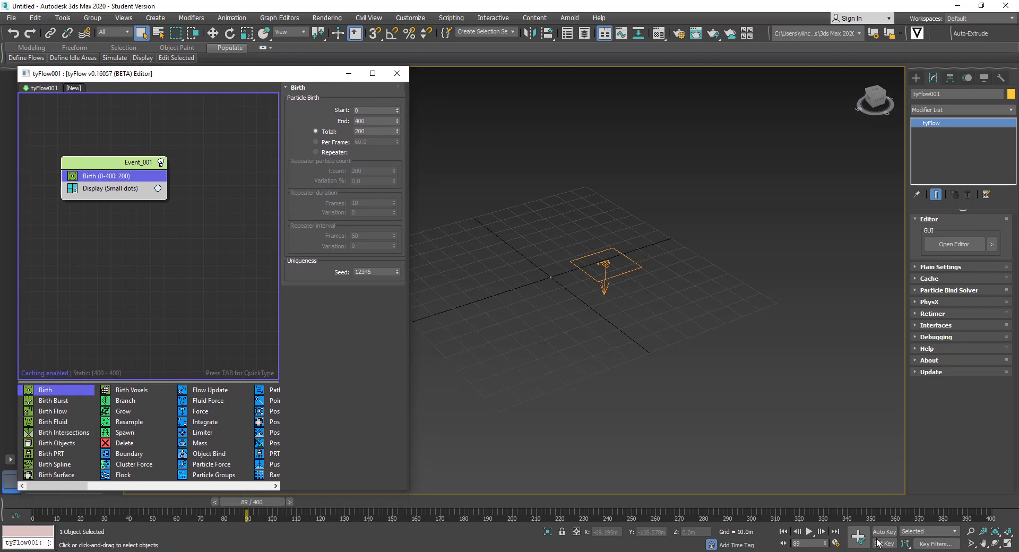
left_click(809, 532)
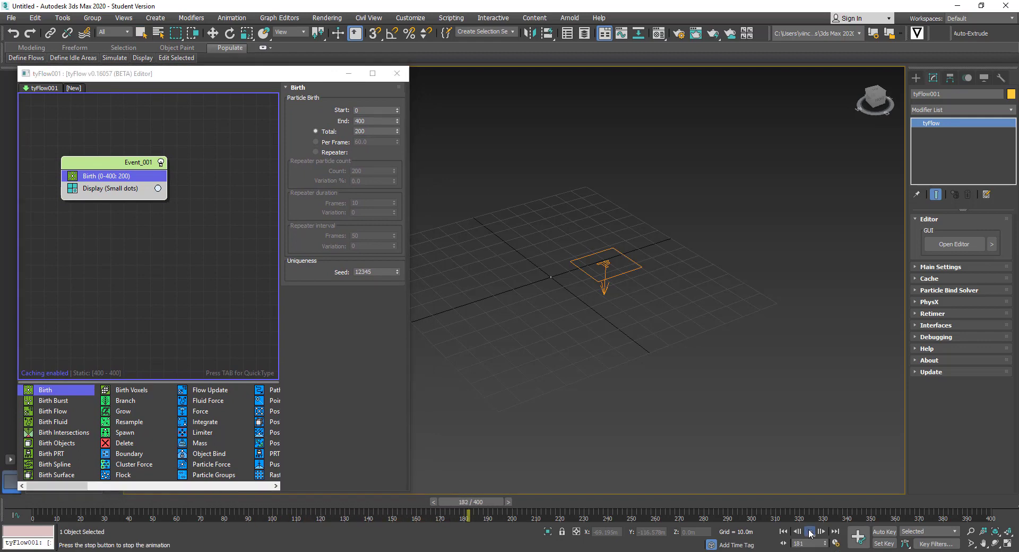
left_click_drag(608, 504, 51, 502)
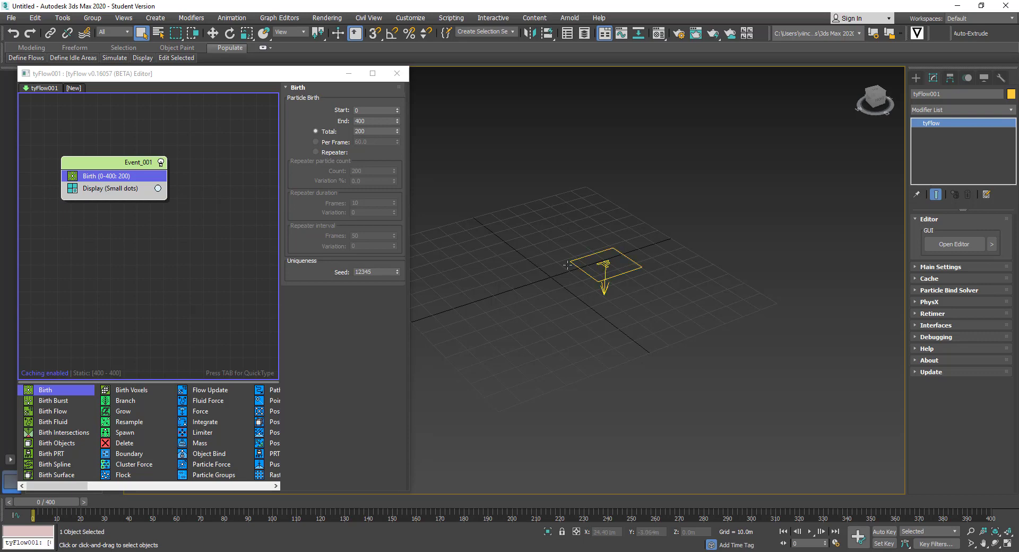
Step: Add a Position Icon operator below Birth in Event_001 and pick the tyIcon in the scene as its icon
scroll(112, 483, "down", 2)
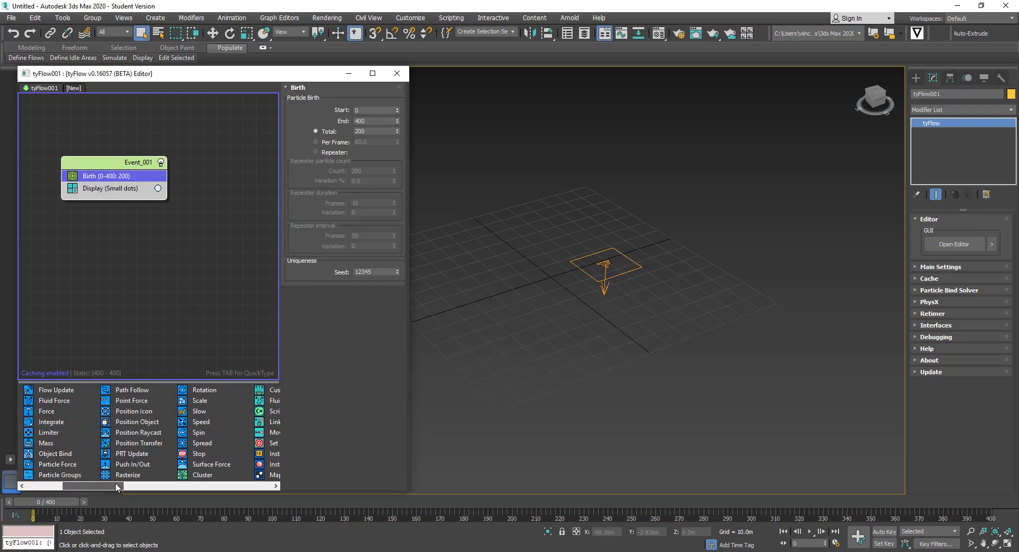
left_click_drag(133, 417, 188, 373)
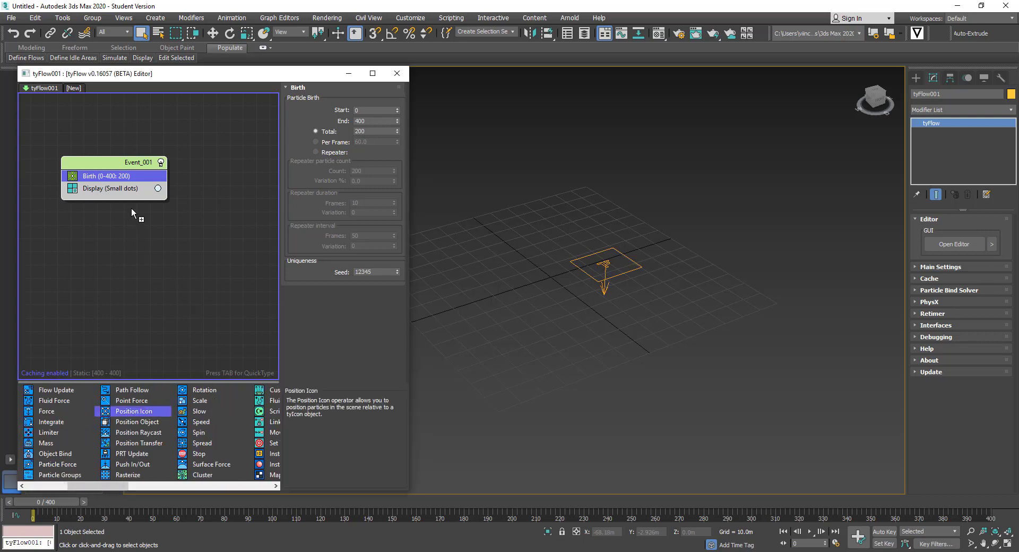
left_click_drag(126, 183, 142, 193)
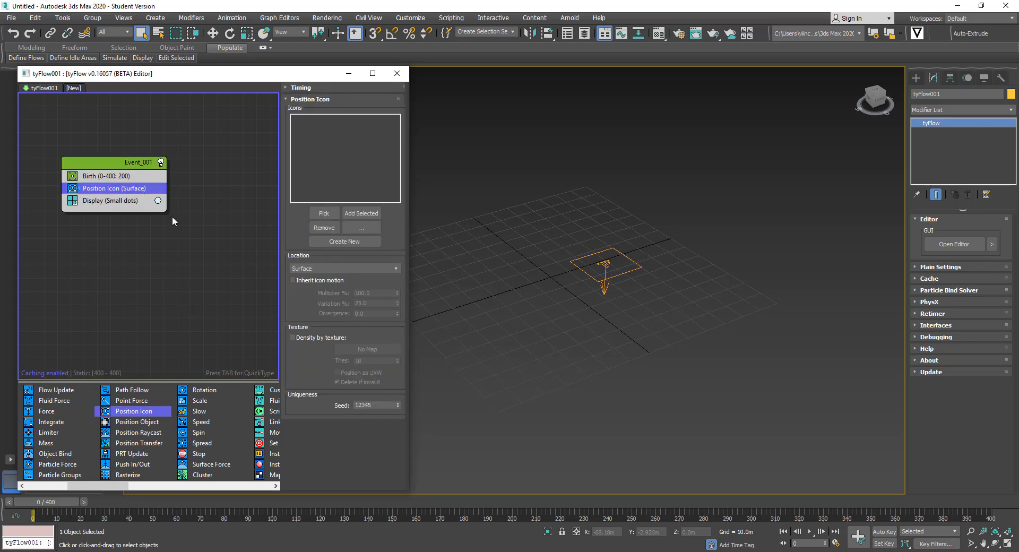
left_click(323, 214)
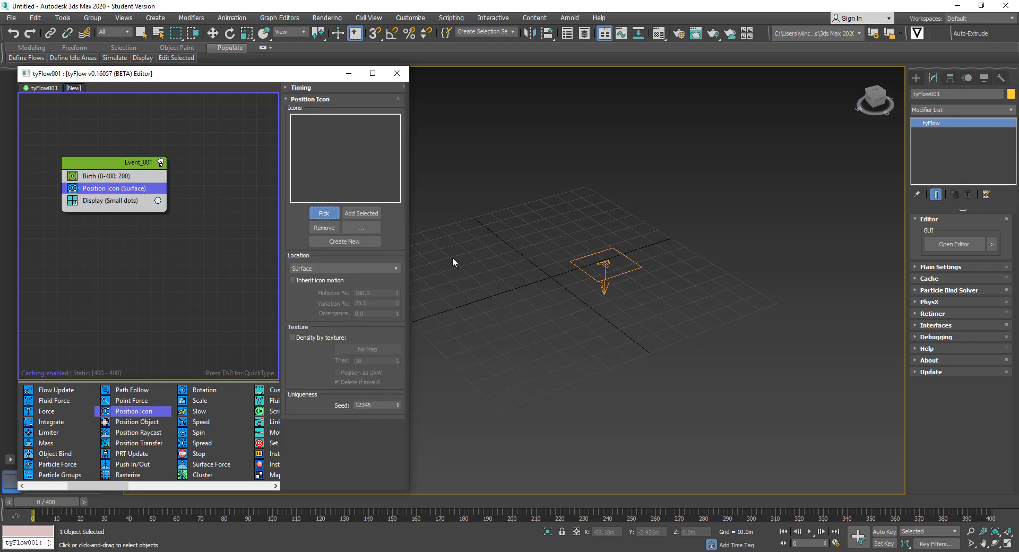
left_click(604, 272)
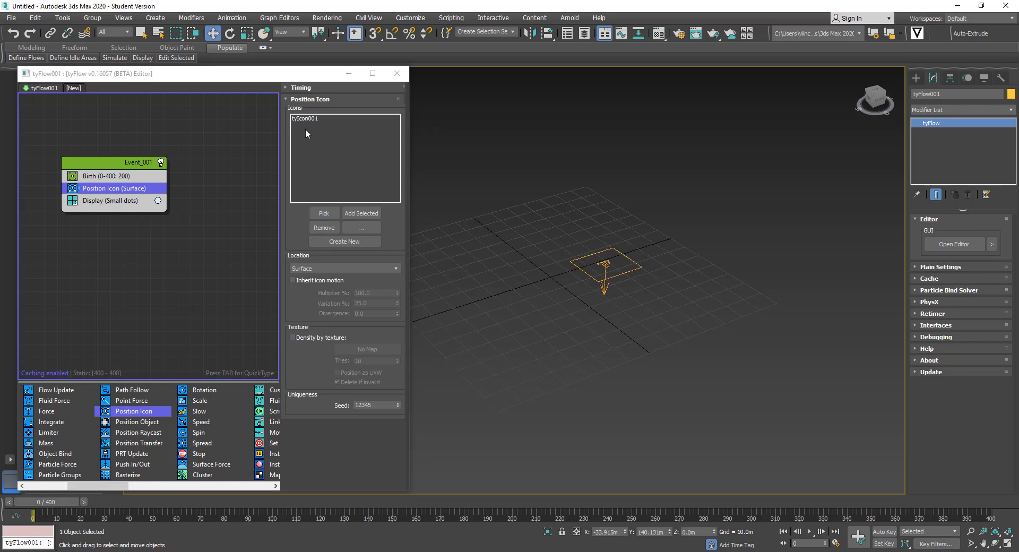
Step: Review the Birth settings and scrub the timeline from frame 0 to examine the particles being born on the icon
left_click(113, 177)
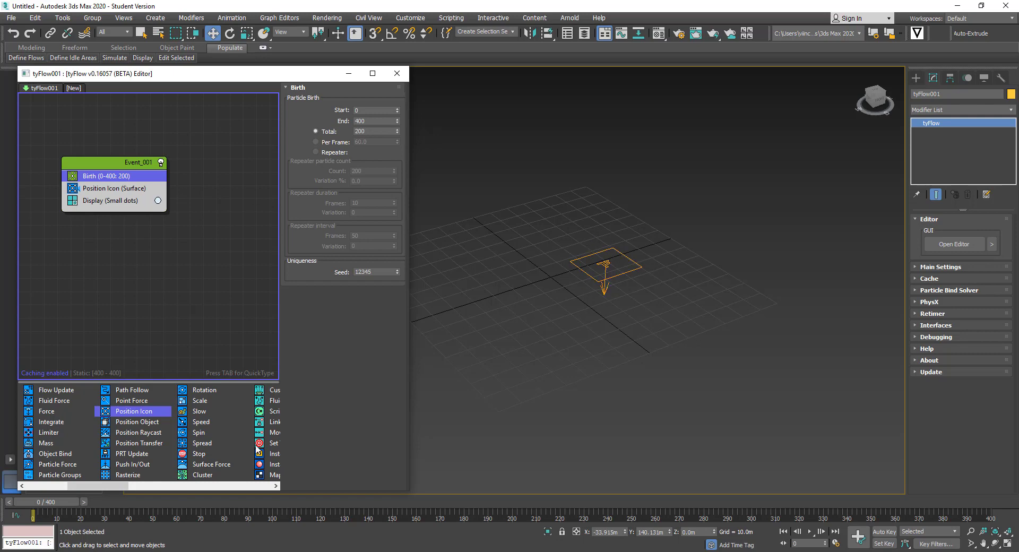
left_click_drag(42, 502, 3, 475)
middle_click_drag(626, 318, 437, 425)
left_click_drag(87, 500, 26, 533)
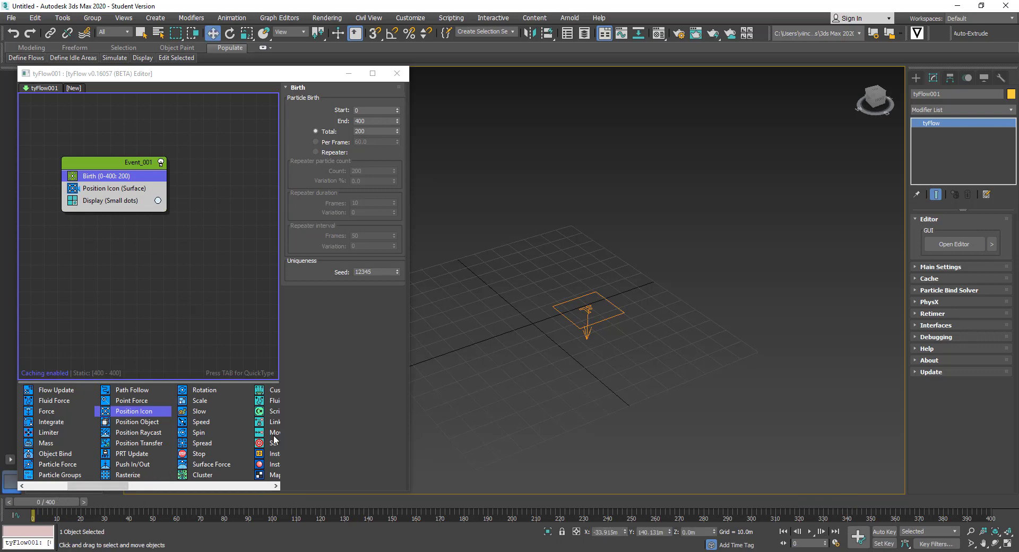
mouse_move(62, 501)
left_mouse_down()
mouse_move(531, 502)
mouse_move(64, 502)
left_mouse_up()
Step: Add a Speed operator to Event_001 between Position Icon and Display
left_click(209, 420)
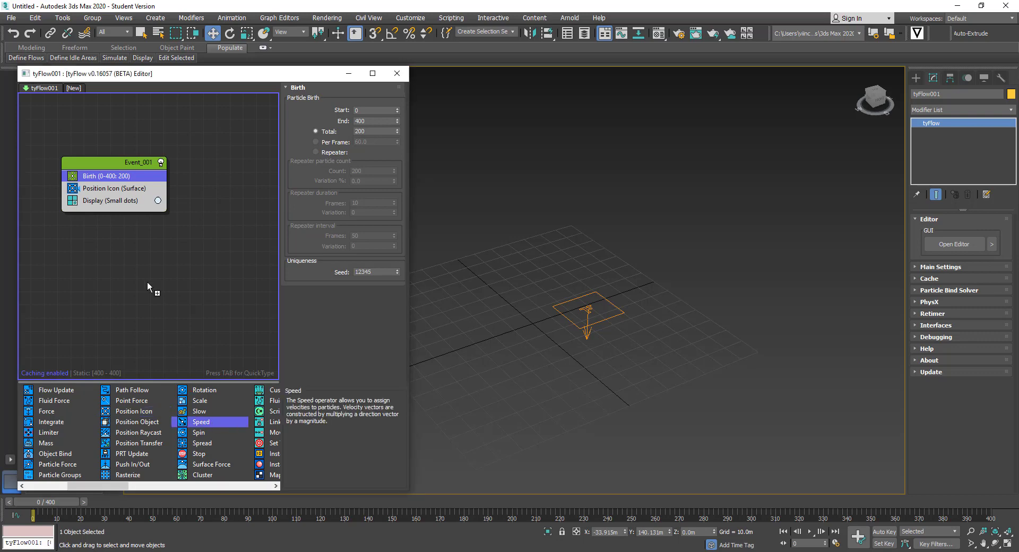
left_click_drag(114, 200, 128, 207)
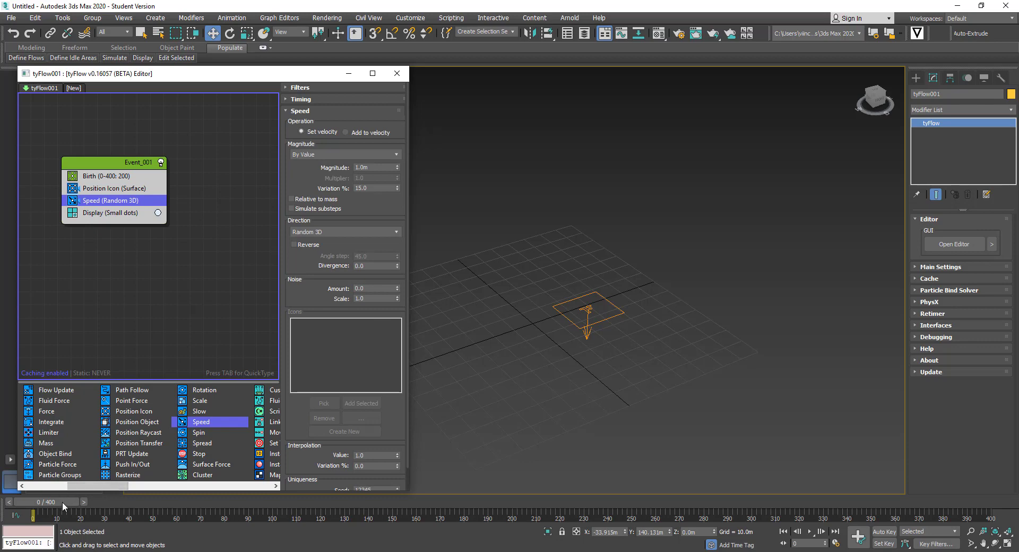
Step: Scrub the timeline to examine the particles' Random 3D motion, returning to frame 0
left_click_drag(62, 502, 658, 518)
left_click_drag(597, 525, 96, 502)
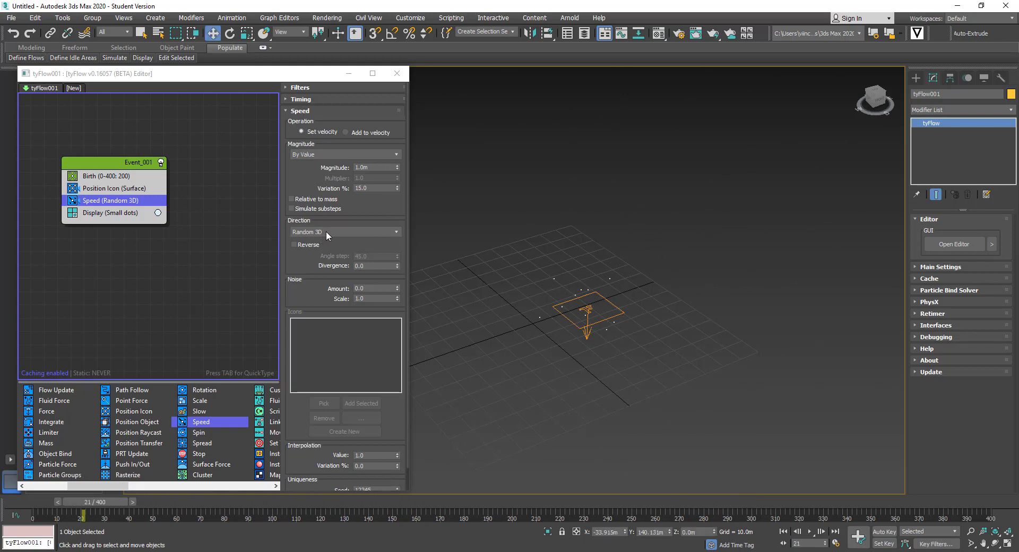
left_click_drag(123, 501, 51, 494)
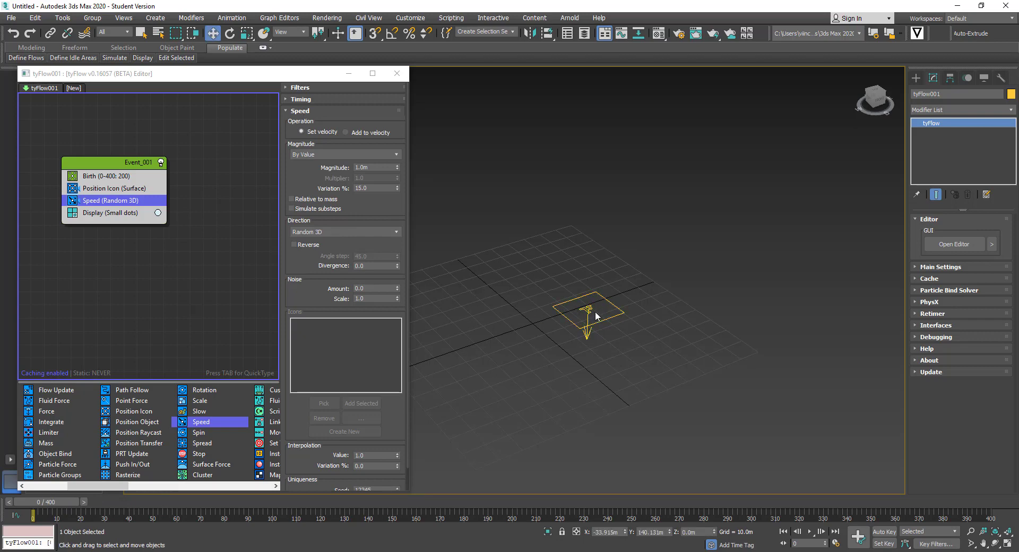
Step: Set the Speed direction to Along Icon Arrow, pick the tyIcon in the scene as its icon, and preview the motion
left_click(392, 233)
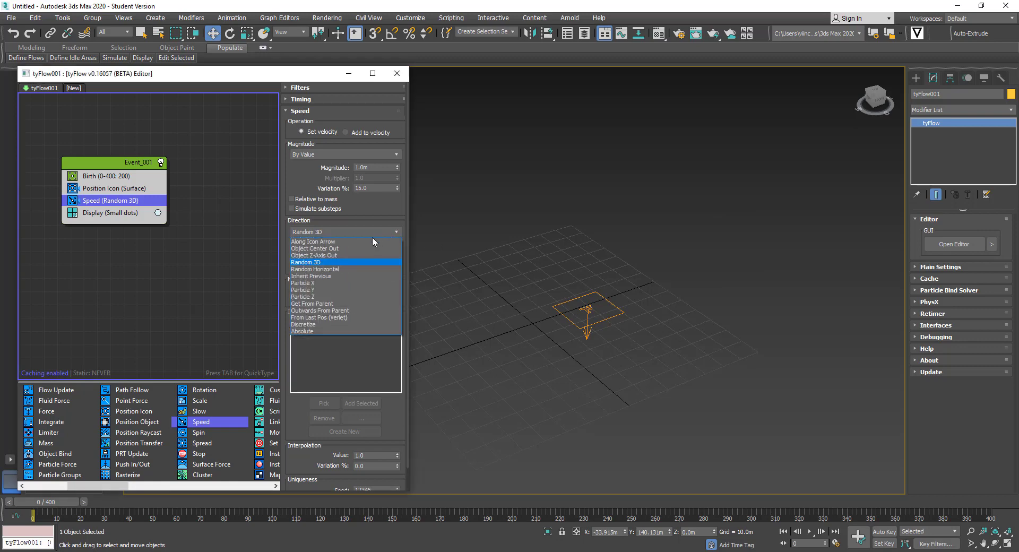
left_click(304, 242)
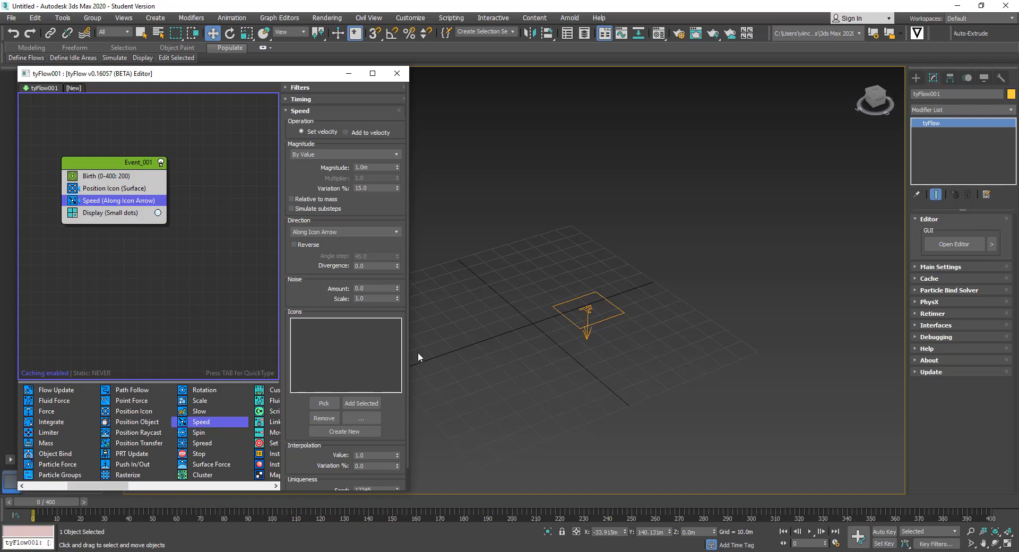
left_click(326, 402)
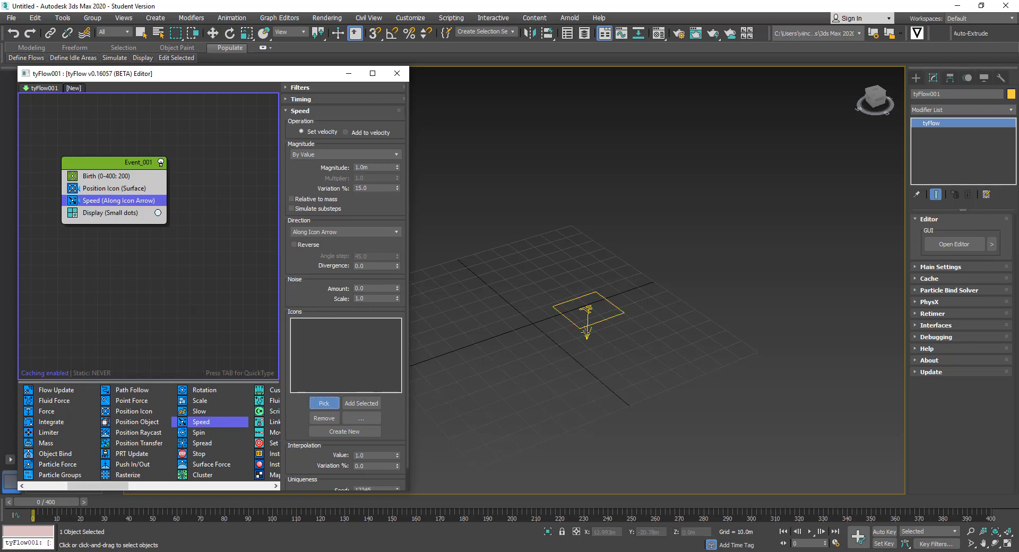
left_click(587, 333)
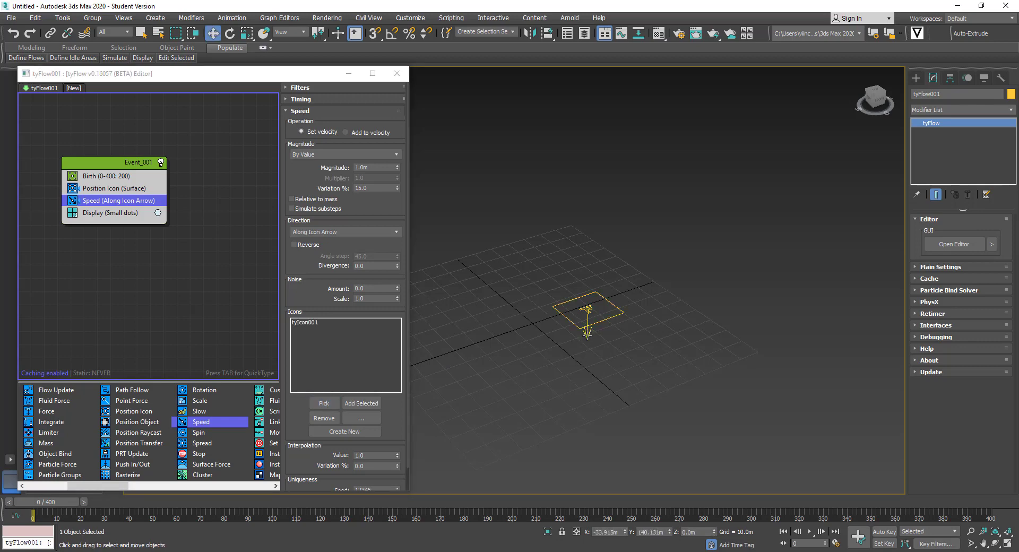
left_click_drag(56, 504, 574, 501)
middle_click_drag(600, 459, 588, 435, "alt")
left_click_drag(581, 501, 19, 463)
key("w")
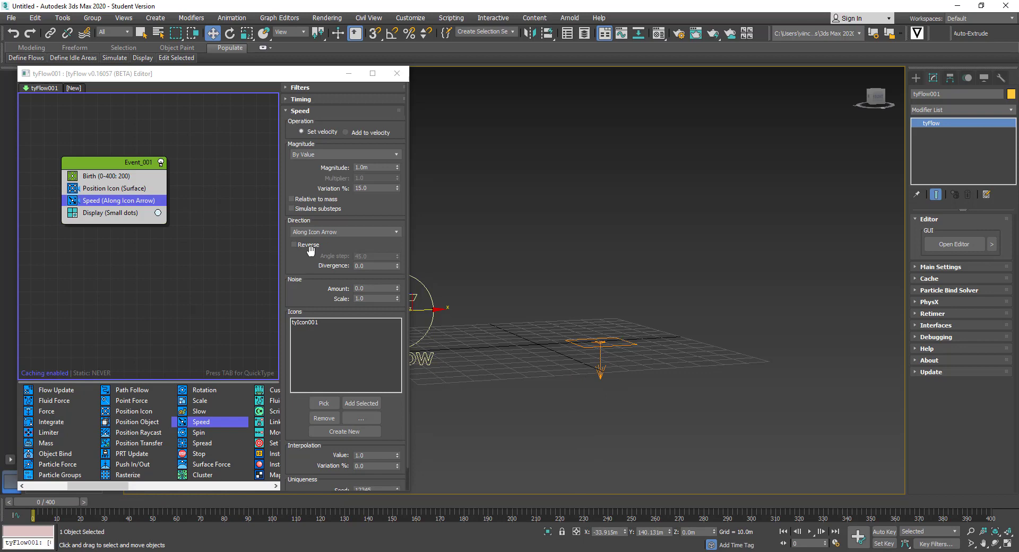
Step: Enable Reverse for the Speed direction and preview the particle motion across the timeline, returning to frame 0
left_click(295, 244)
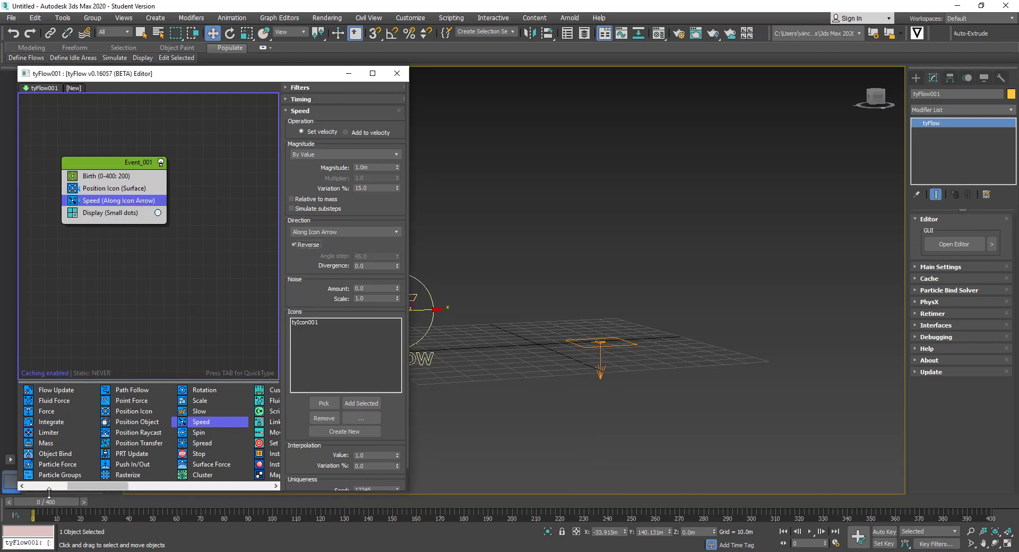
left_click_drag(74, 501, 944, 502)
left_click_drag(823, 542, 460, 539)
key("w")
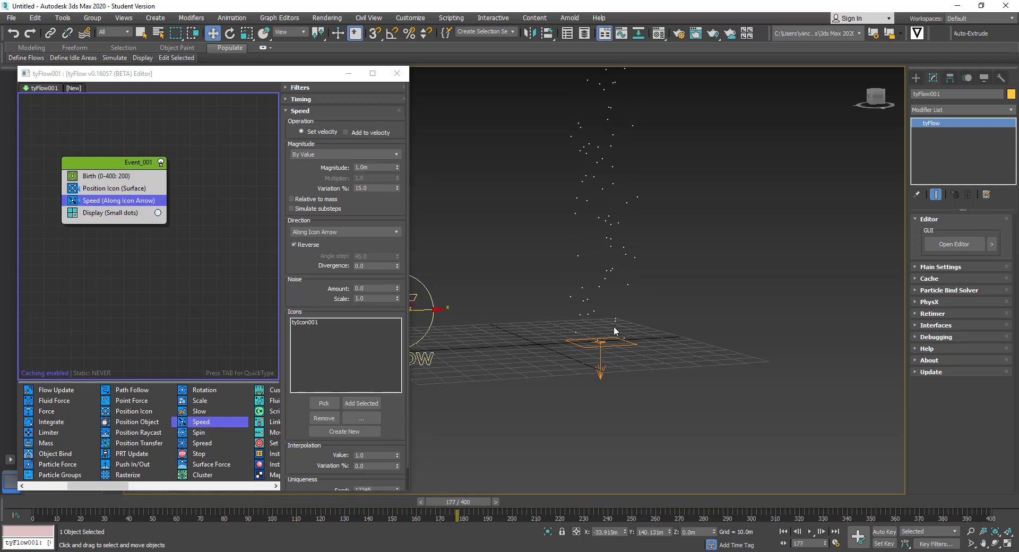
middle_click_drag(638, 345, 540, 414, "alt")
left_click_drag(467, 499, 567, 499)
left_click_drag(620, 463, 32, 494)
key("w")
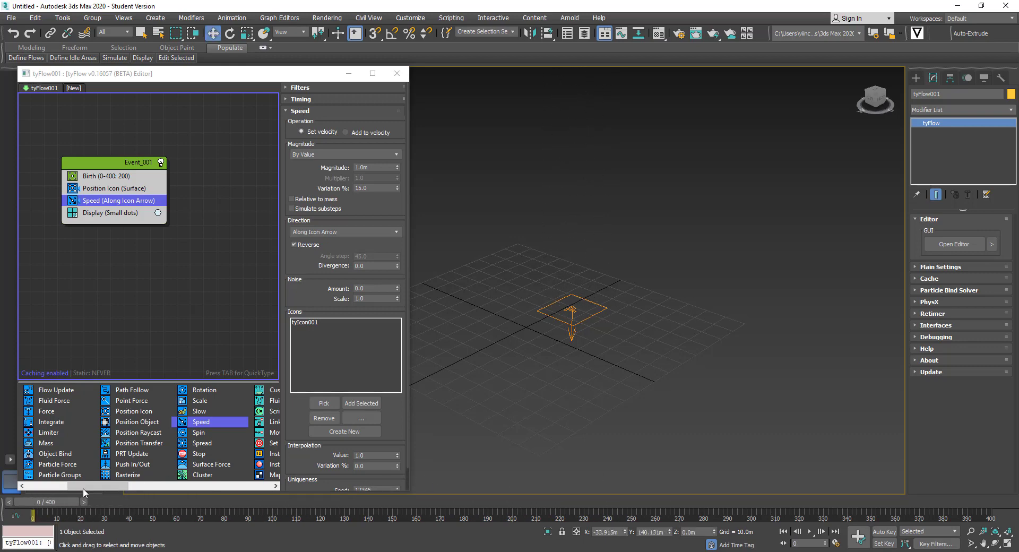
left_click_drag(98, 487, 185, 483)
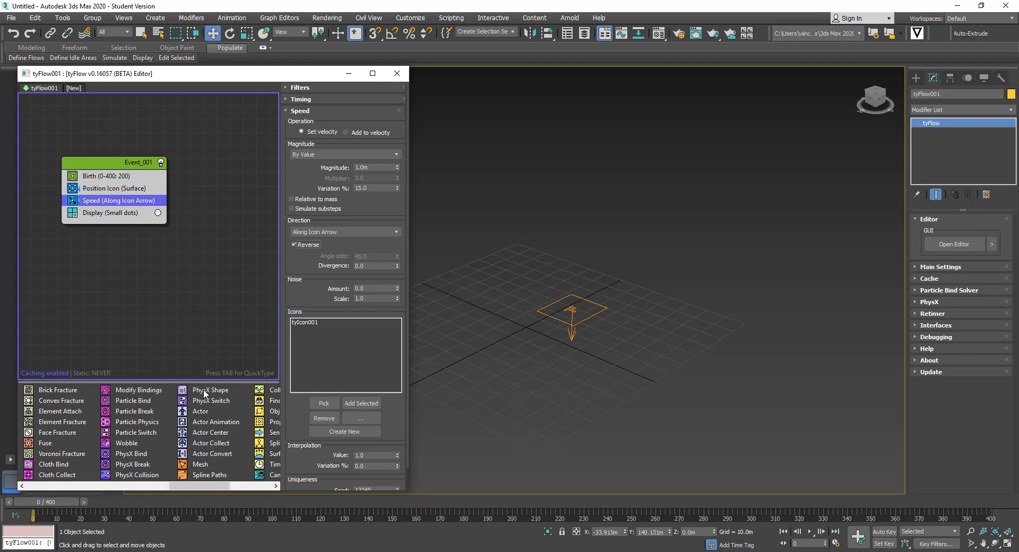
left_click_drag(203, 389, 119, 212)
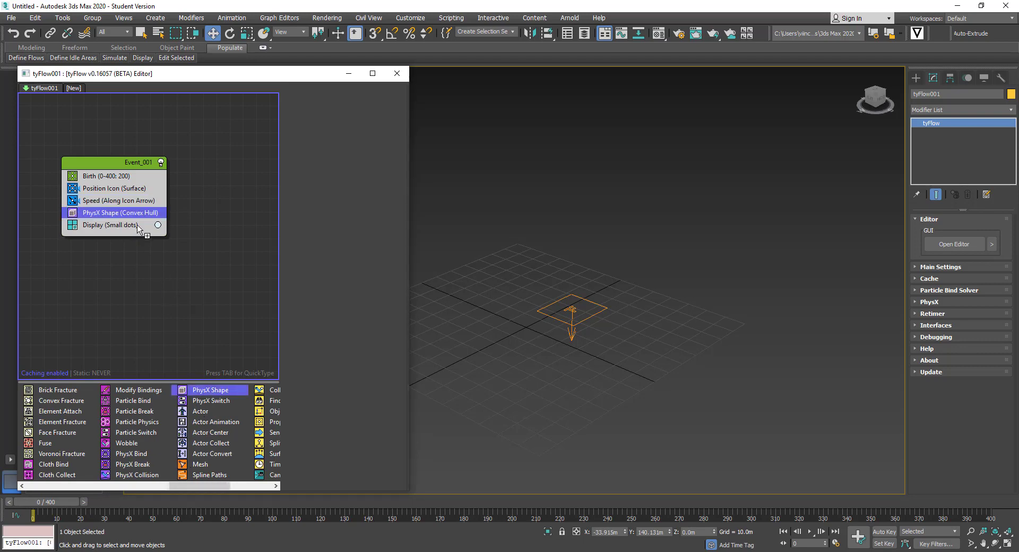
left_click_drag(64, 503, 41, 501)
key("w")
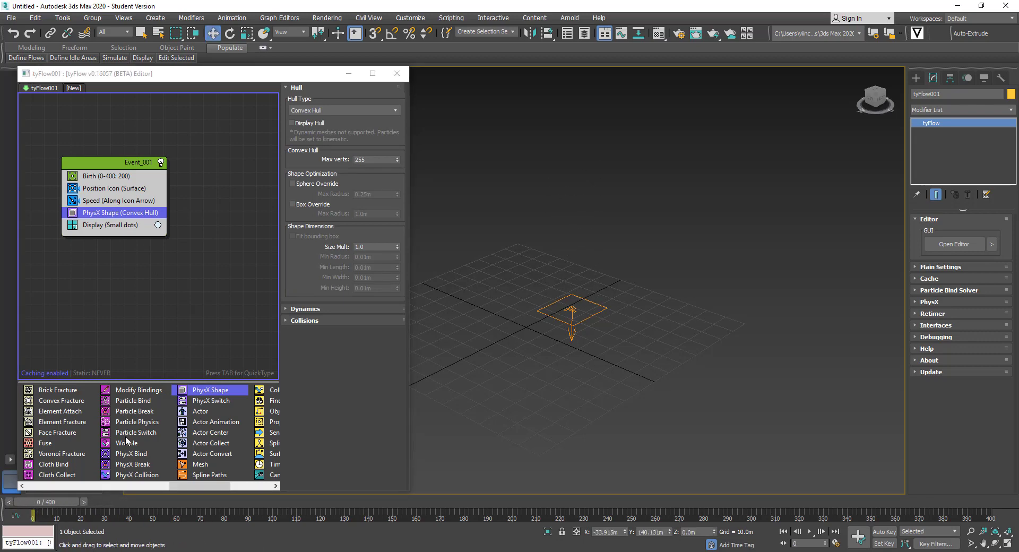
left_click_drag(180, 502, 52, 501)
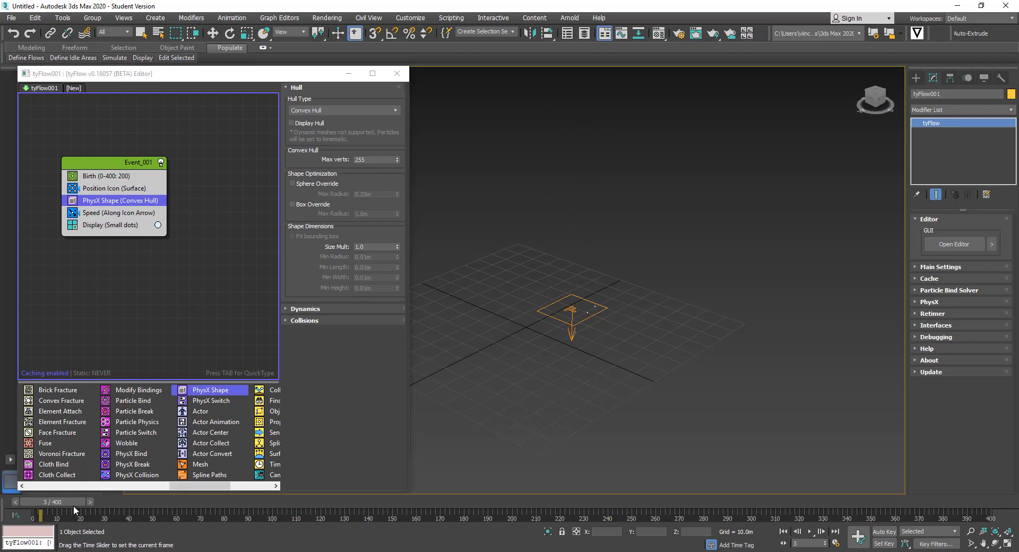
right_click(118, 204)
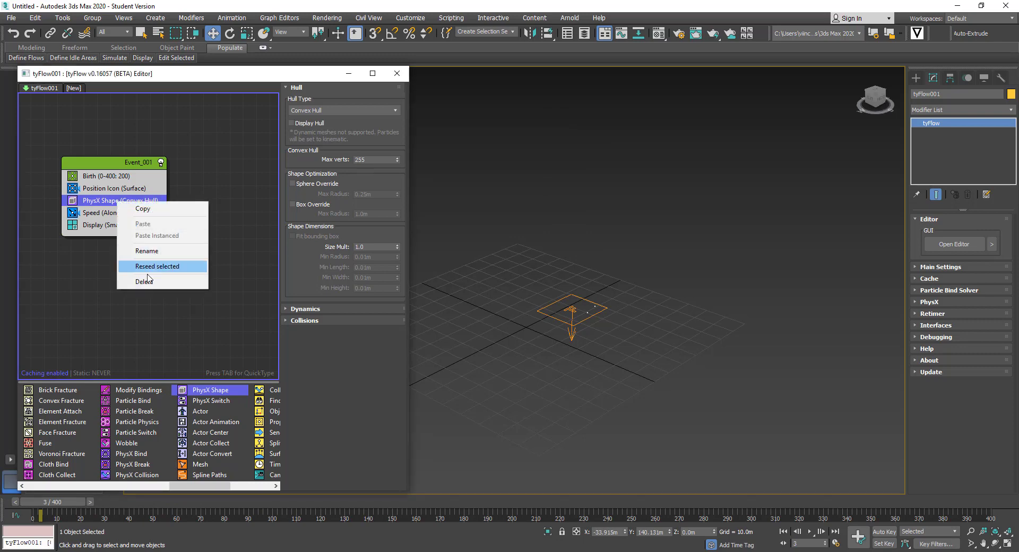
left_click(150, 282)
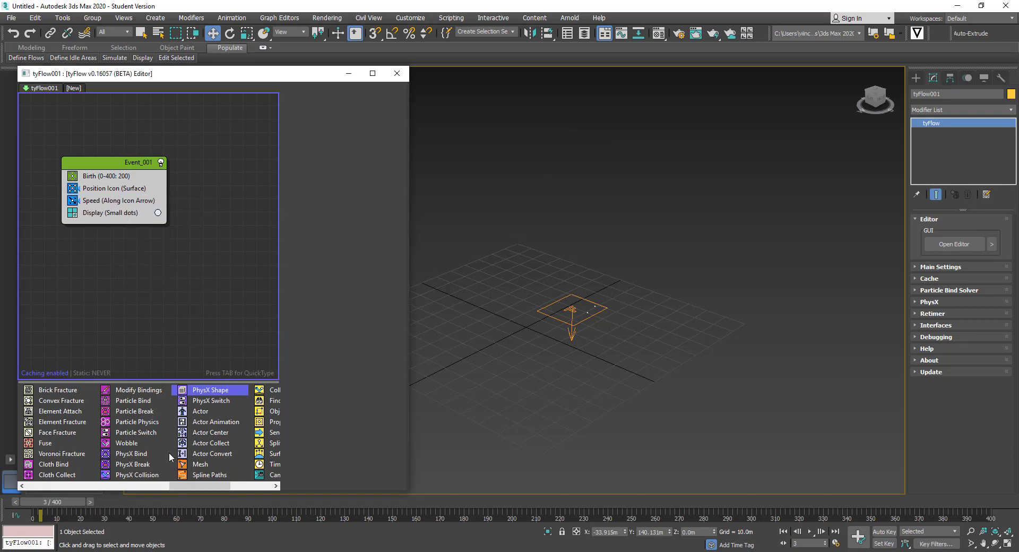
Step: Add a Shape operator to Event_001 between Position Icon and Speed, and scrub the timeline to preview the particles
left_click_drag(193, 491, 145, 489)
left_click_drag(128, 434, 140, 210)
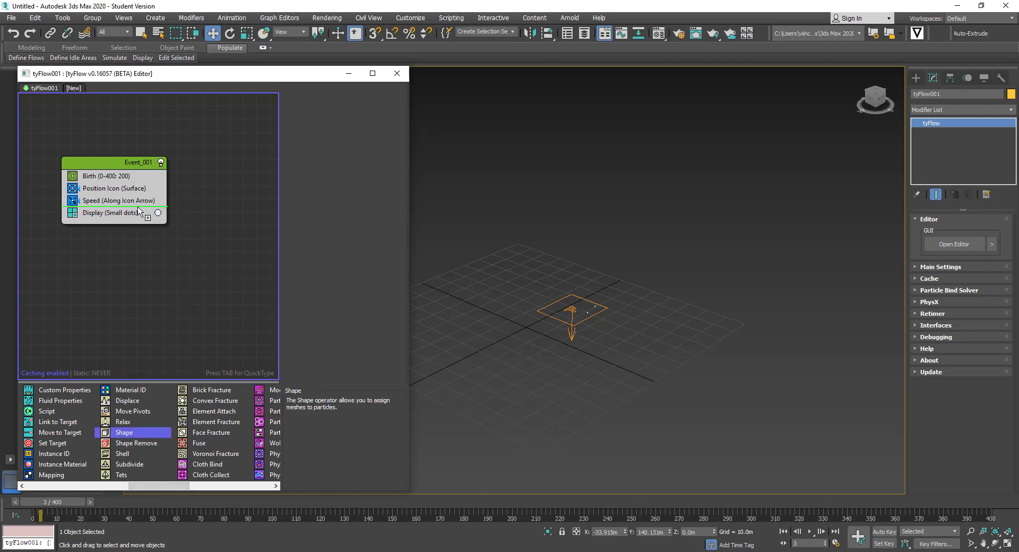
left_click_drag(138, 211, 132, 204)
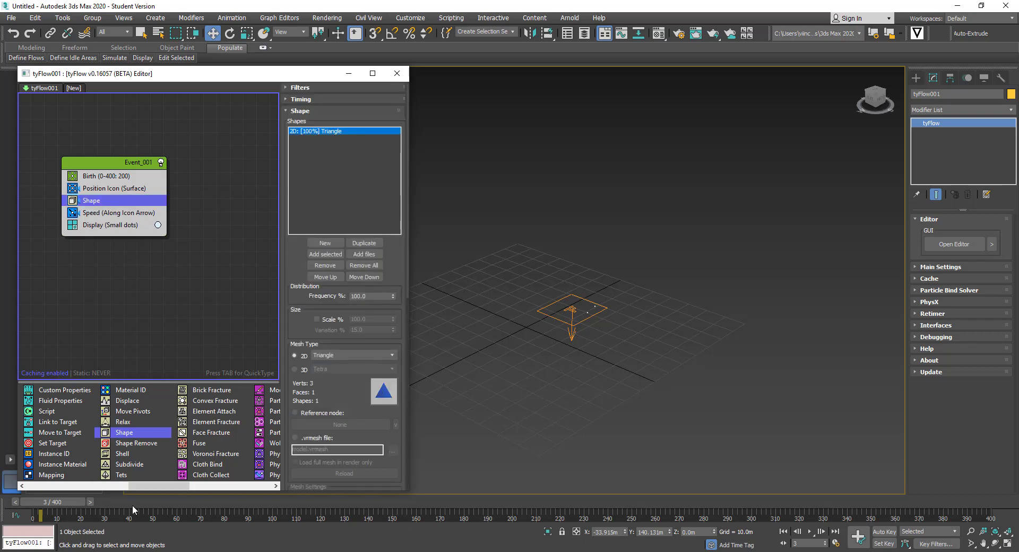
left_click_drag(80, 501, 632, 501)
key("w")
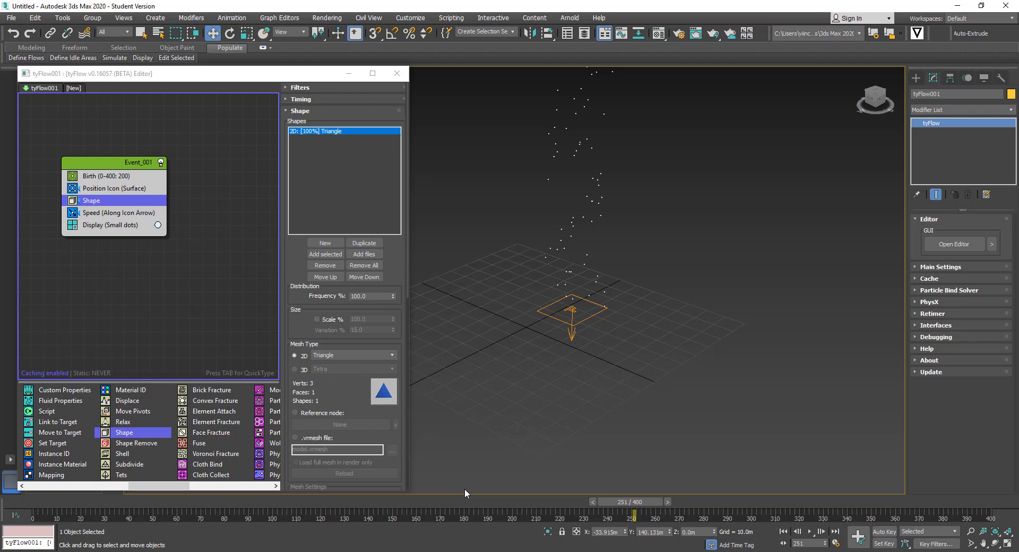
Step: Change the Shape operator's mesh type to the 3D shape Sphere (MidRes)
left_click(295, 369)
left_click(323, 369)
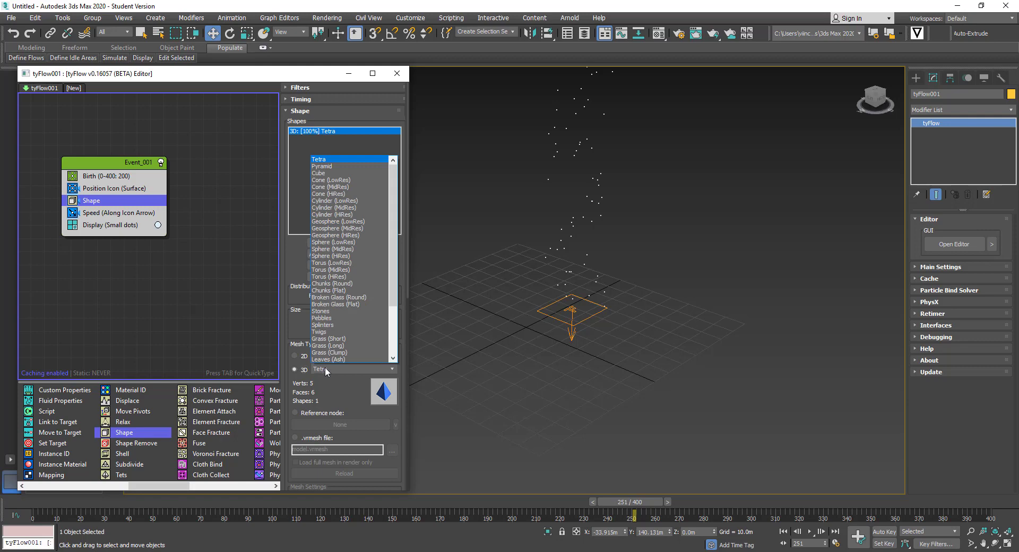
left_click(350, 249)
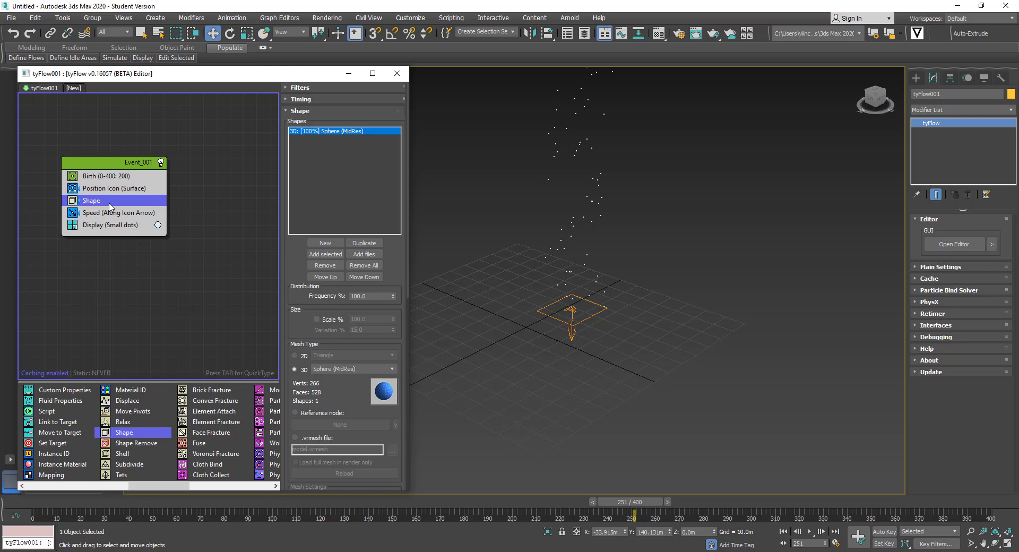
Step: Move the Shape operator below Speed in Event_001 and scrub through the early frames to check the particles
left_click_drag(96, 208, 97, 222)
left_click_drag(613, 505, 44, 469)
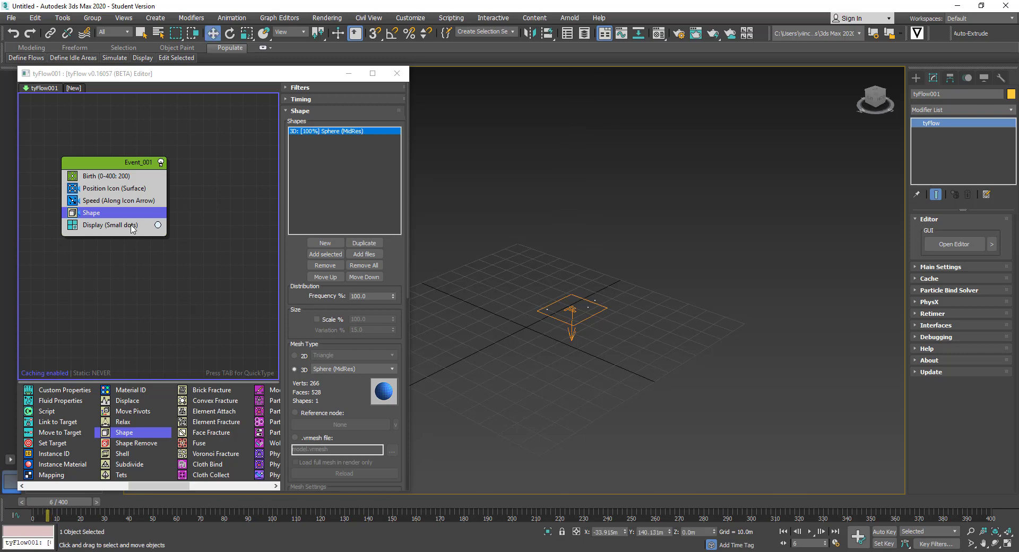
mouse_move(84, 500)
left_mouse_down()
mouse_move(788, 501)
mouse_move(85, 501)
left_mouse_up()
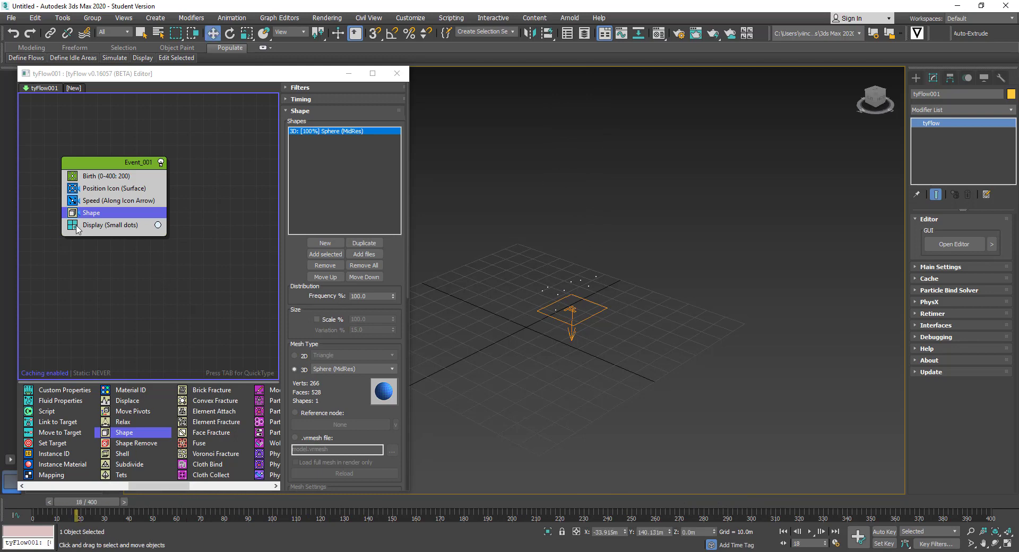
Step: Set the Display operator's type to Geometry and inspect the sphere particles up close
left_click(98, 226)
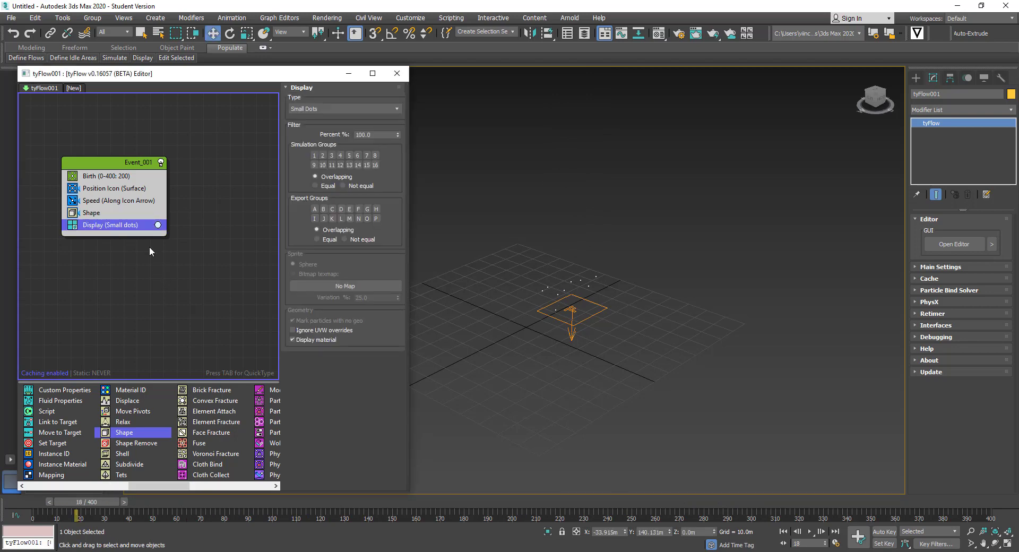
left_click(379, 107)
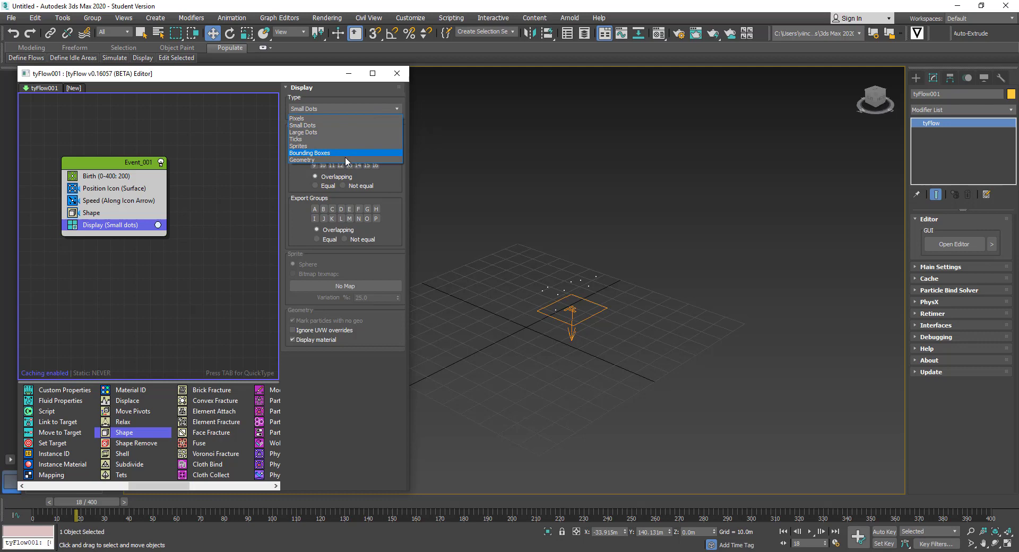
left_click(350, 158)
left_click(615, 298)
scroll(588, 285, "up", 5)
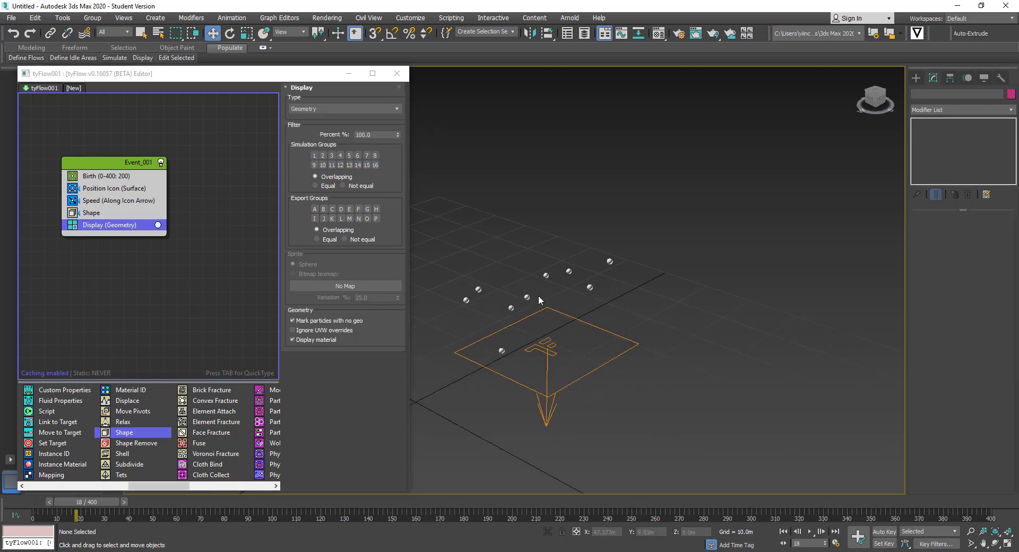
scroll(507, 313, "down", 3)
Step: Enable Scale % in the Shape operator, set it to 250, and preview the enlarged spheres along the timeline
left_click(110, 214)
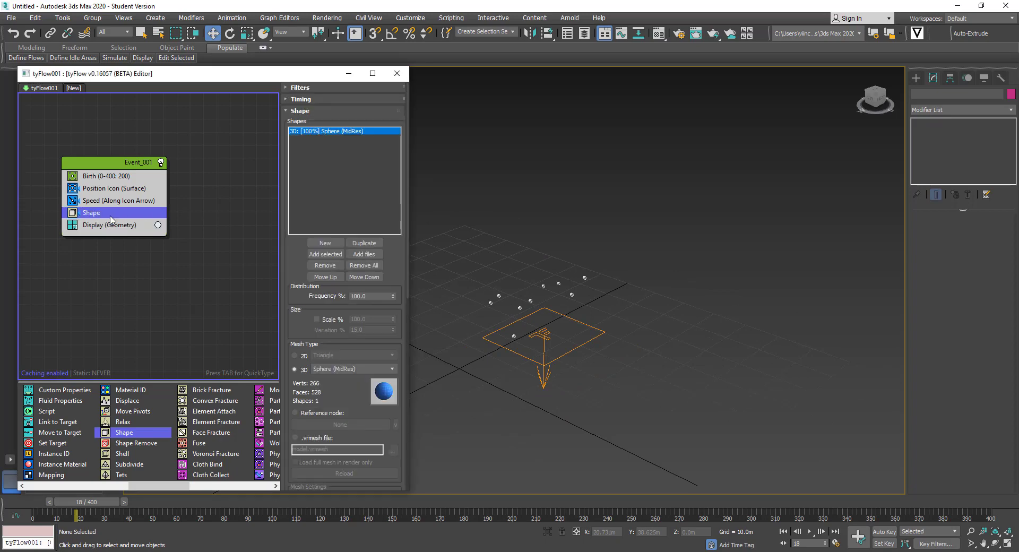
left_click(321, 319)
type("250")
key("Return")
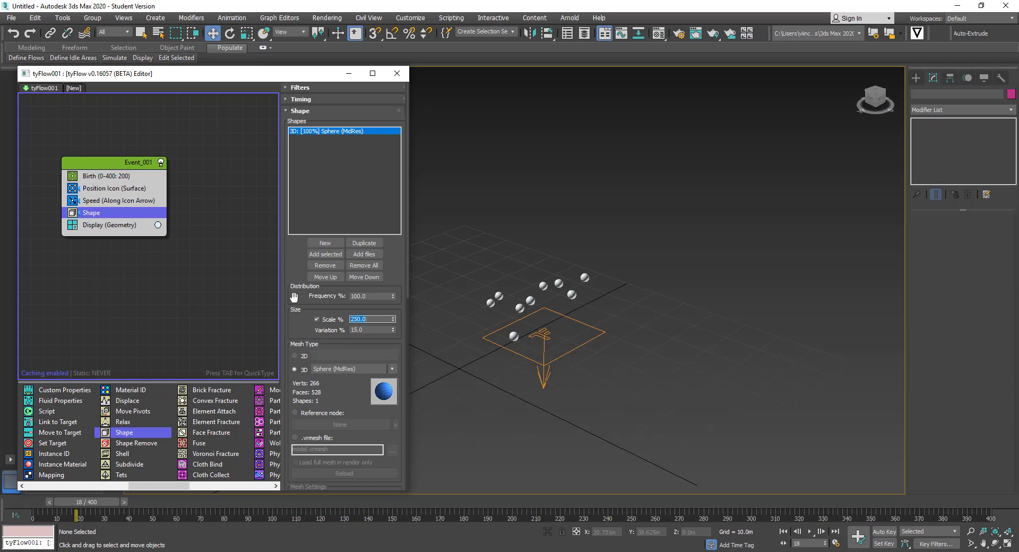
left_click_drag(119, 500, 546, 502)
key("w")
middle_click_drag(544, 290, 576, 327)
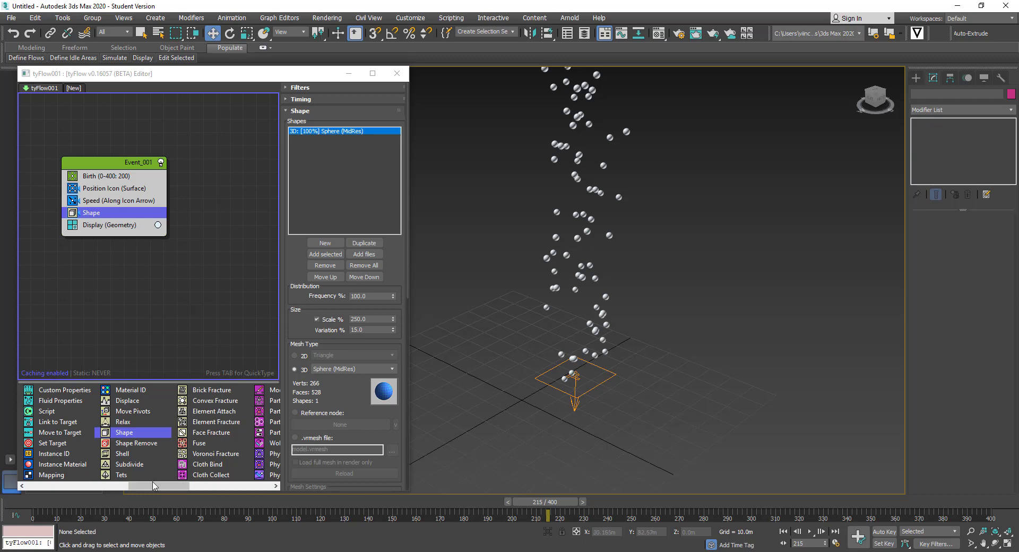
Step: Add a PhysX Shape operator below Shape in Event_001 and scrub the timeline from frame 0 to preview the simulation
left_click_drag(136, 486, 171, 488)
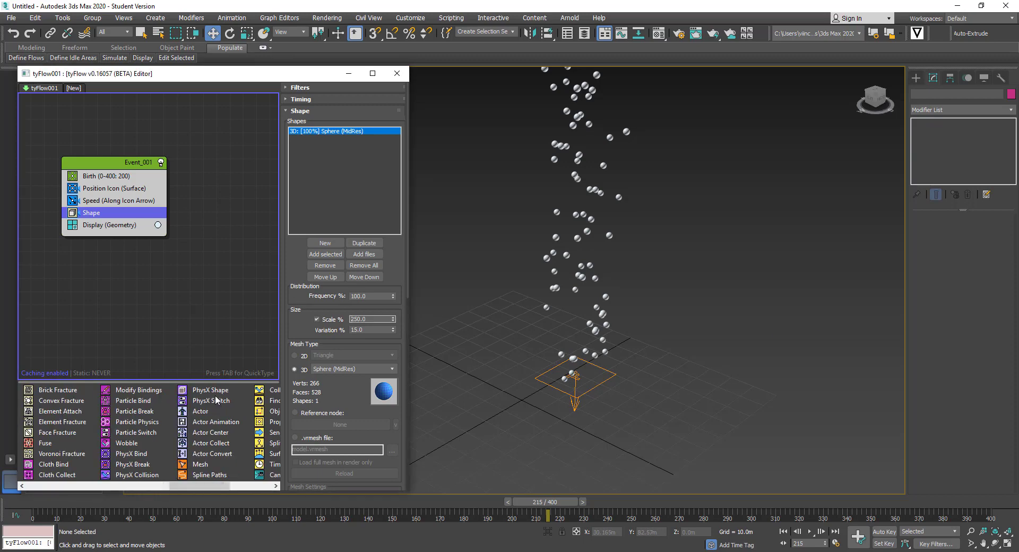
left_click_drag(217, 393, 120, 228)
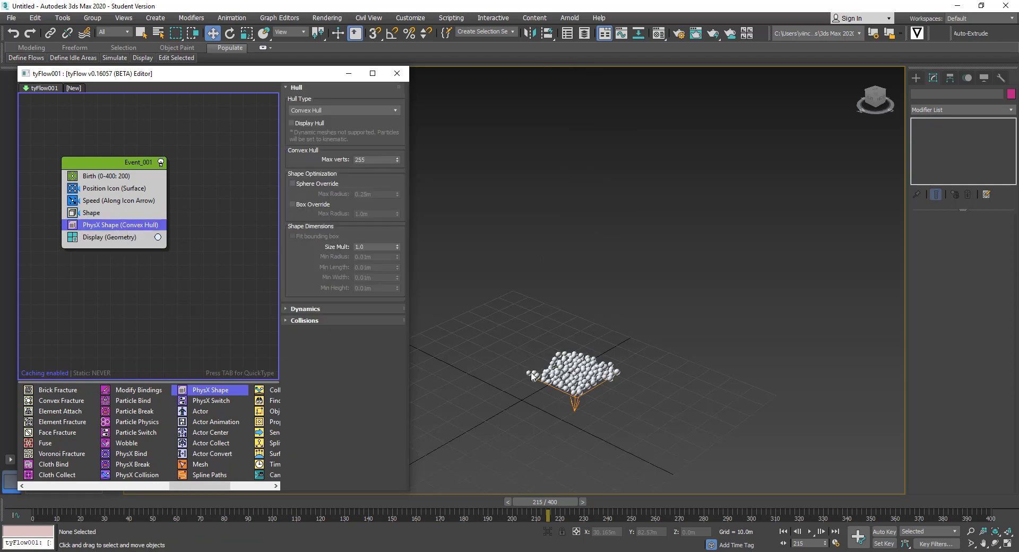
left_click(784, 531)
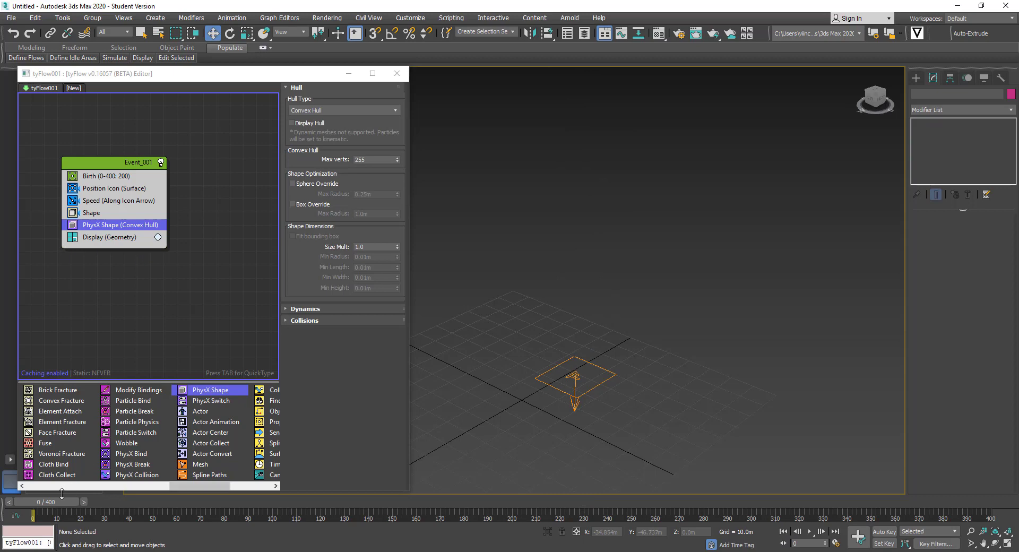
left_click_drag(59, 503, 860, 536)
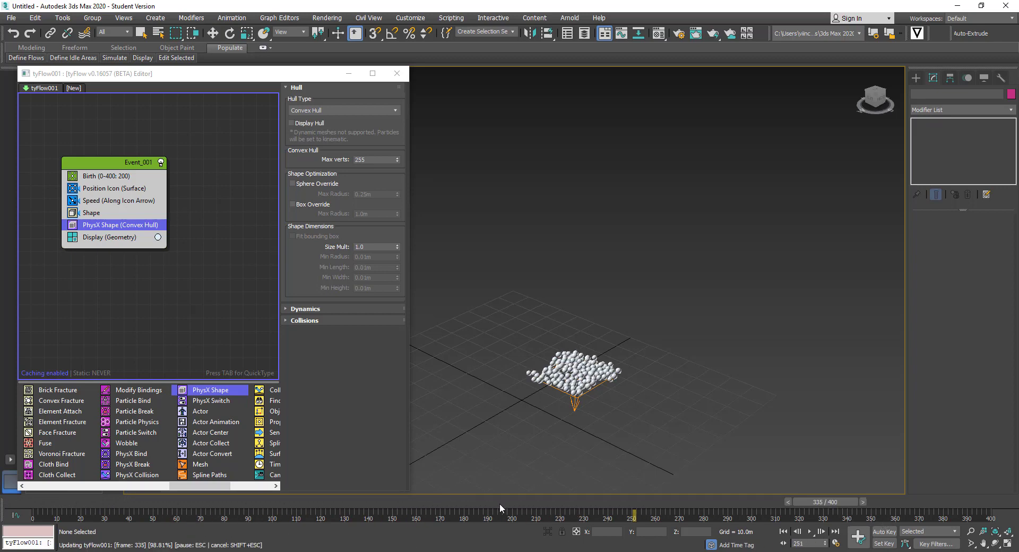
left_click_drag(499, 503, 540, 505)
left_click_drag(437, 502, 17, 524)
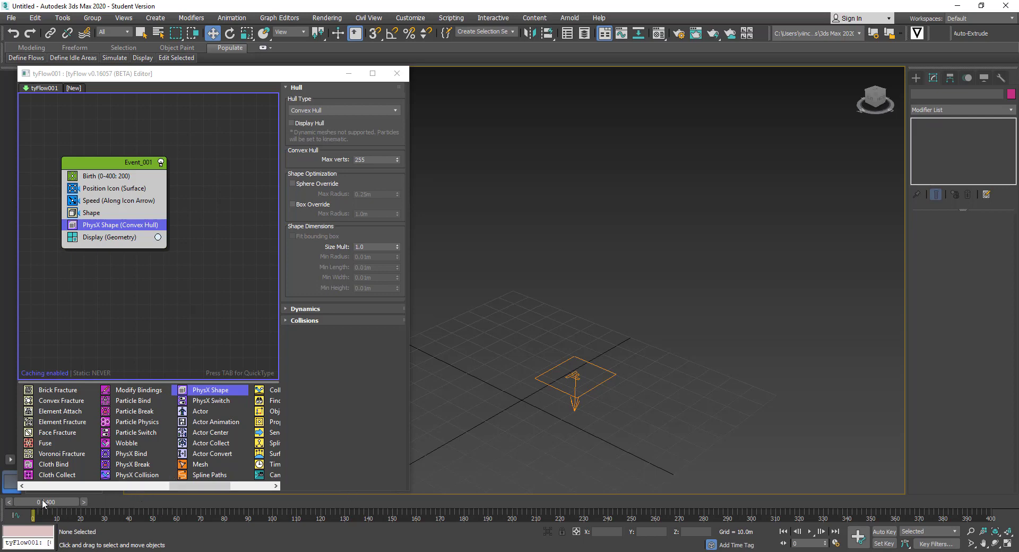
left_click_drag(42, 499, 648, 502)
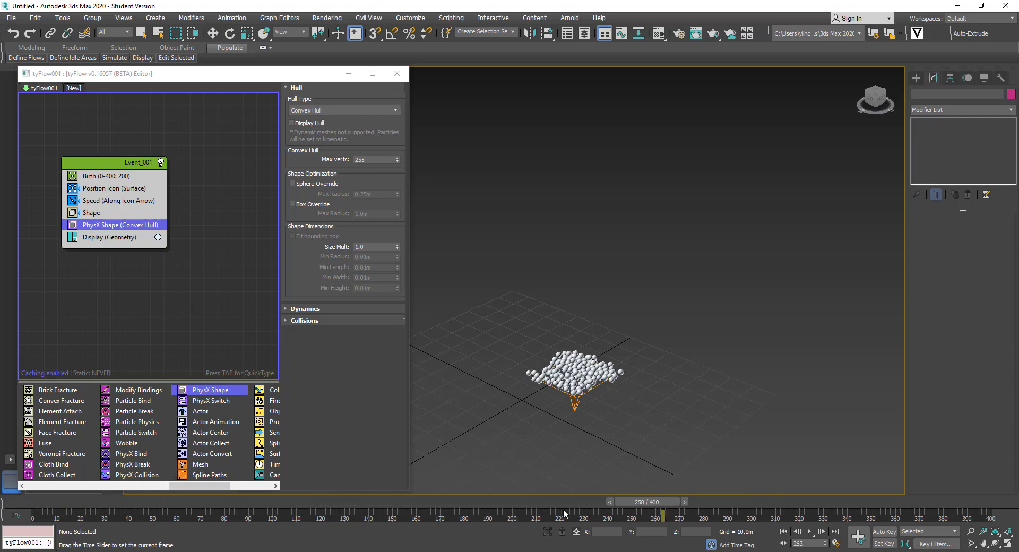
Step: Scrub the timeline back to frame 0
left_click_drag(564, 512, 30, 491)
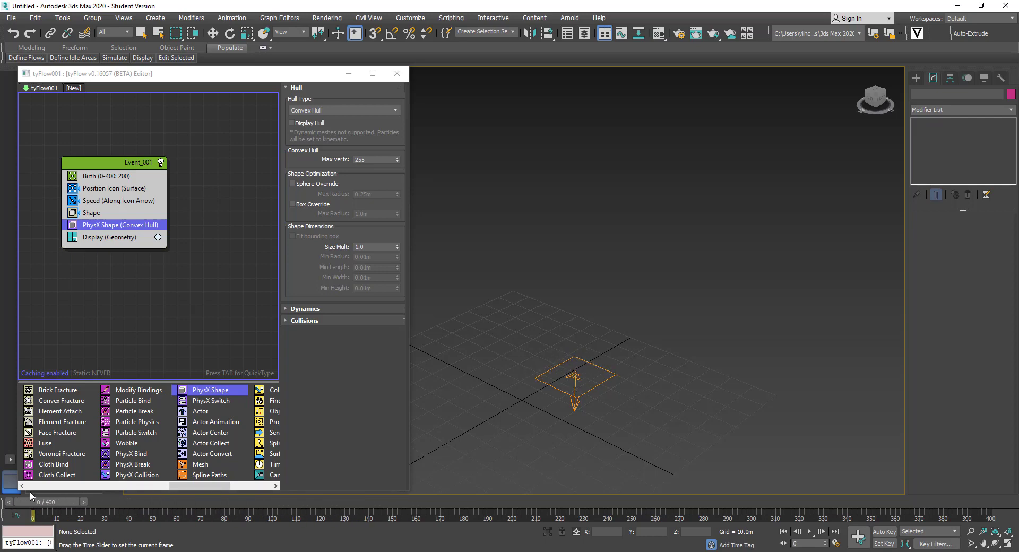
key("w")
scroll(215, 483, "down", 1)
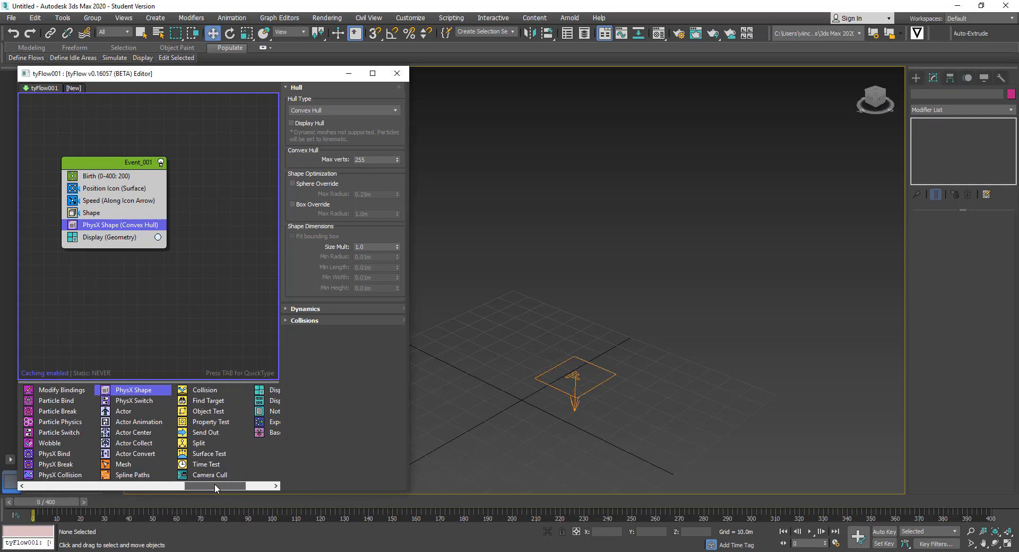
left_click(209, 434)
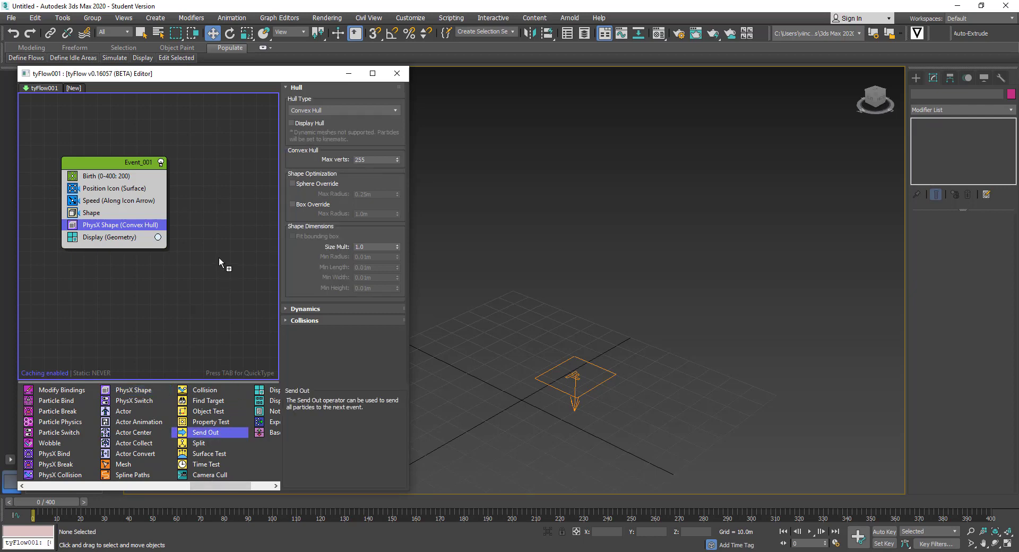
left_click_drag(218, 258, 225, 256)
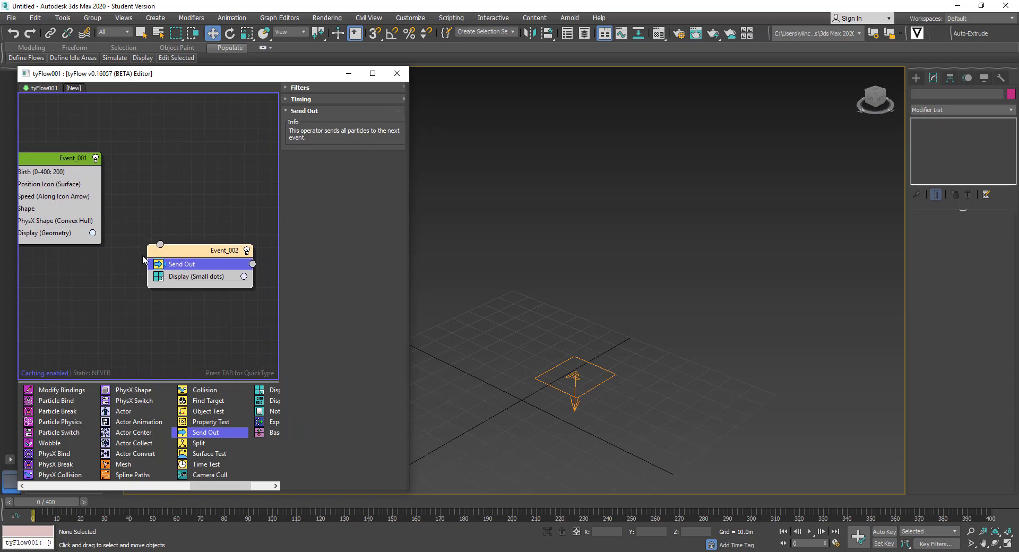
right_click(193, 254)
left_click(220, 317)
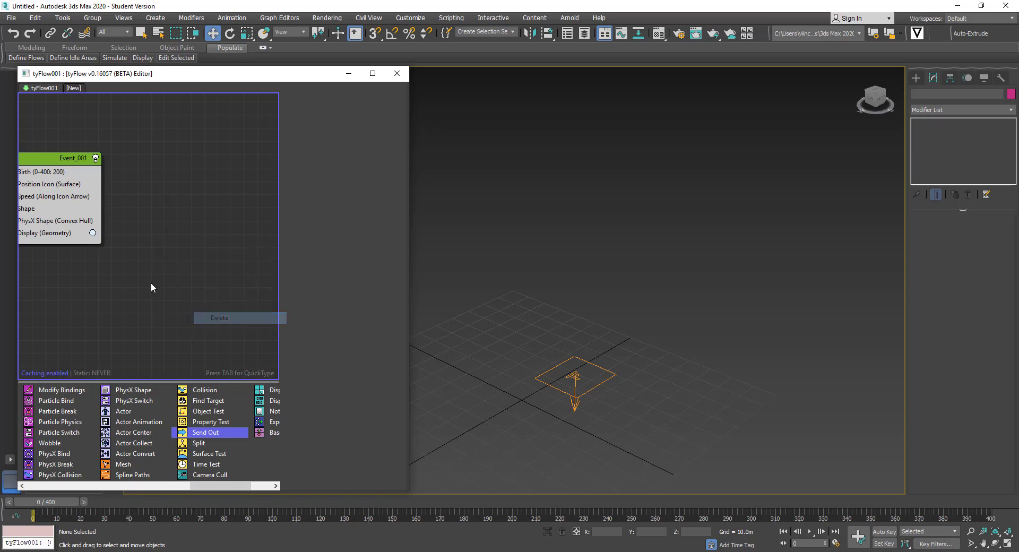
Step: Add a Send Out operator below PhysX Shape in Event_001
left_click_drag(220, 432, 192, 282)
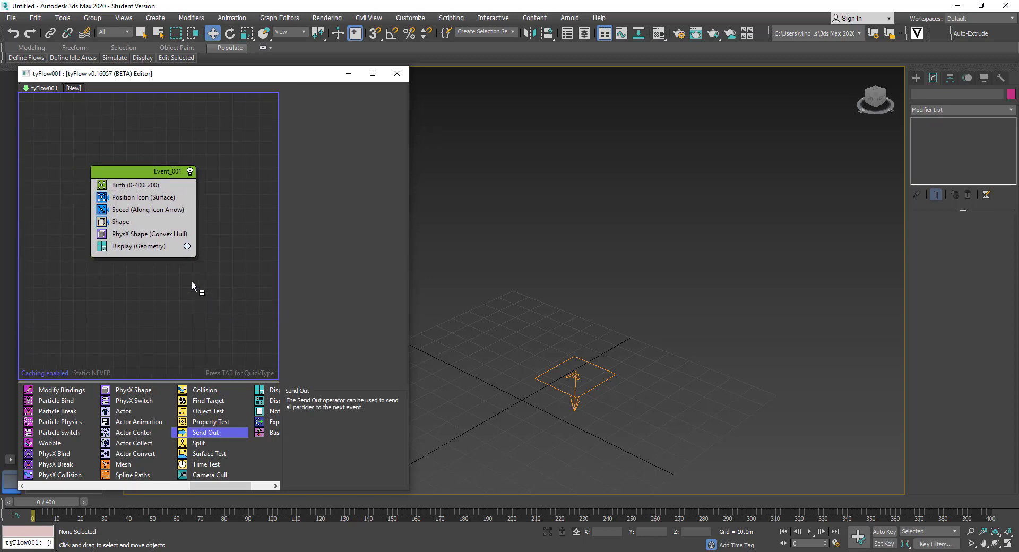
left_click_drag(163, 248, 153, 243)
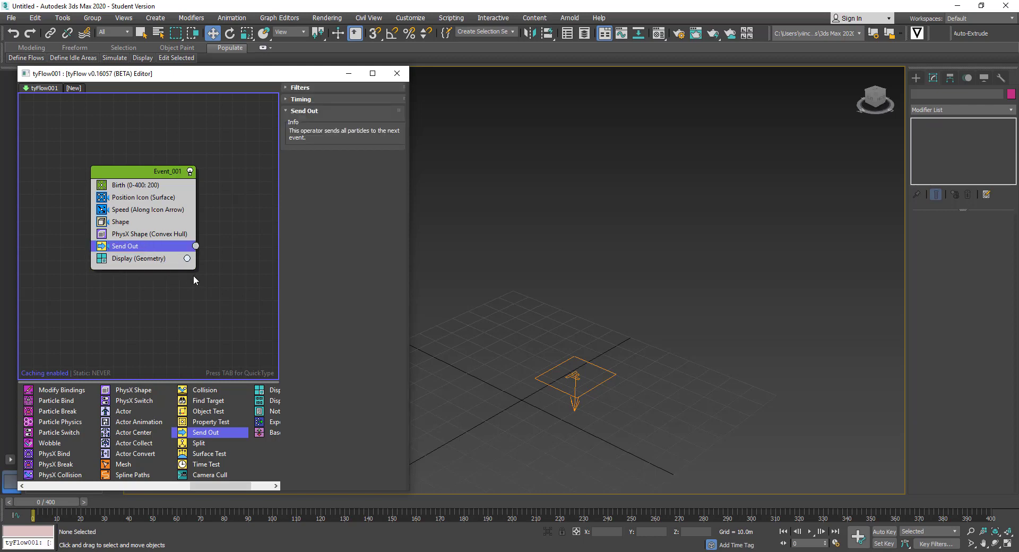
middle_click_drag(194, 280, 164, 273)
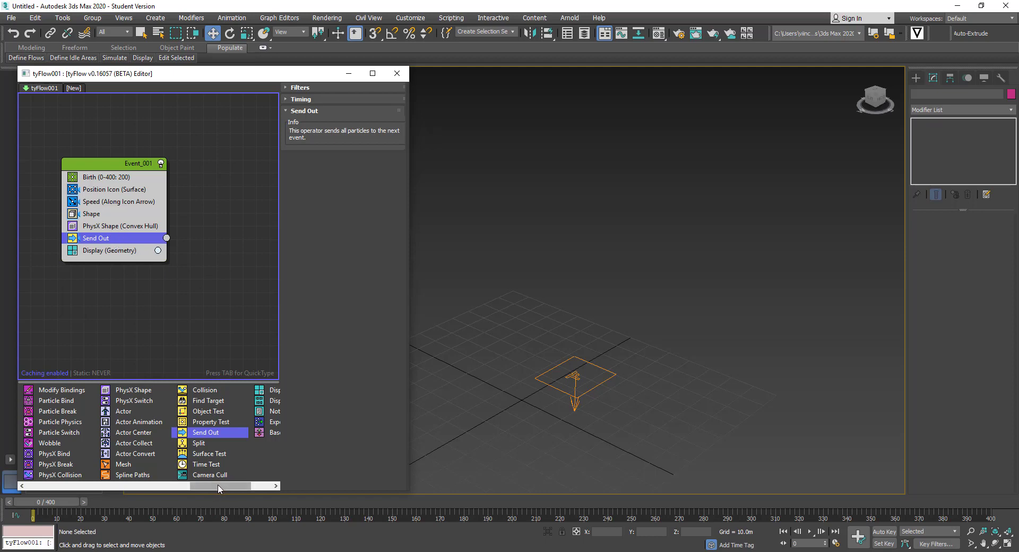
Step: Create a new event with a Path Follow operator and connect Event_001's Send Out to it
left_click_drag(218, 484, 95, 489)
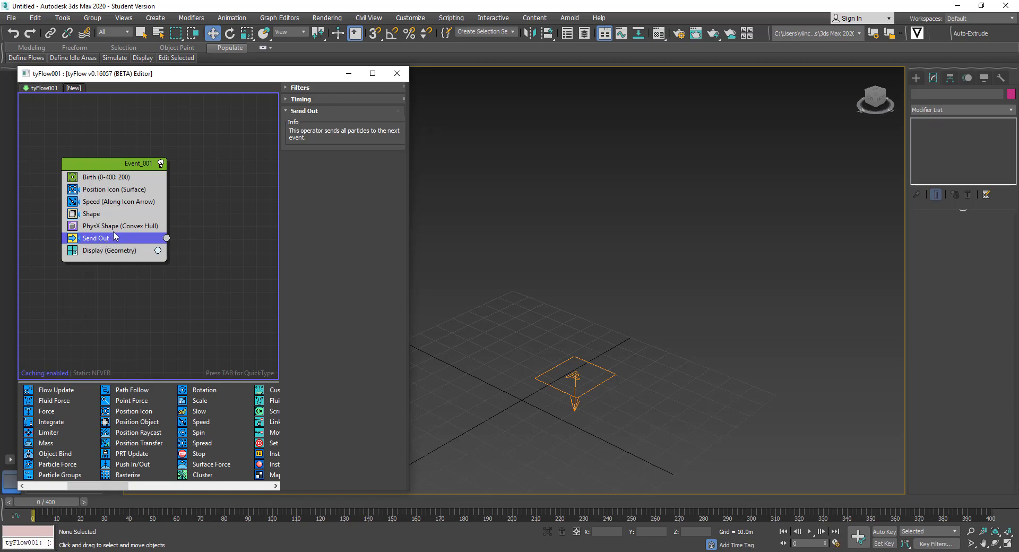
left_click_drag(127, 230, 94, 235)
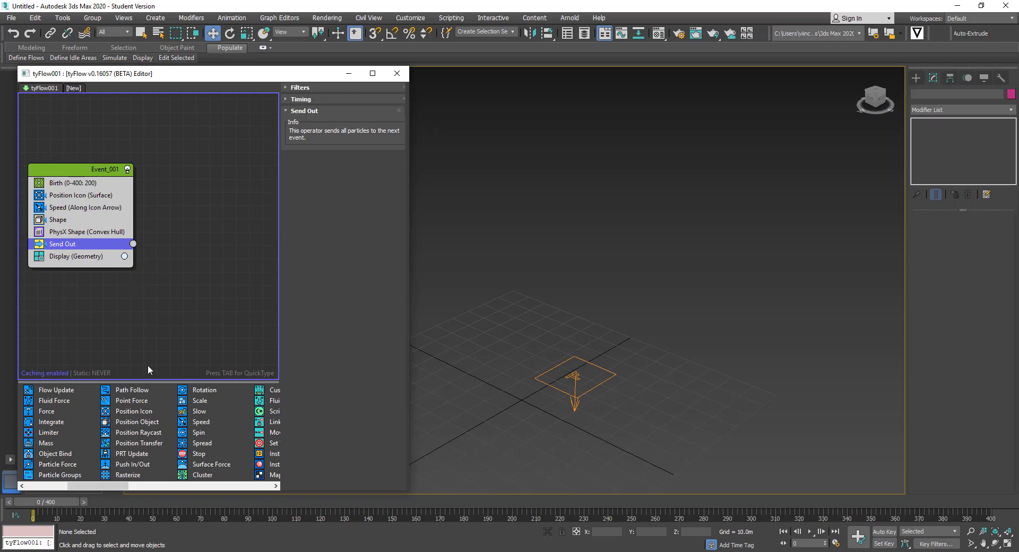
left_click_drag(144, 392, 183, 281)
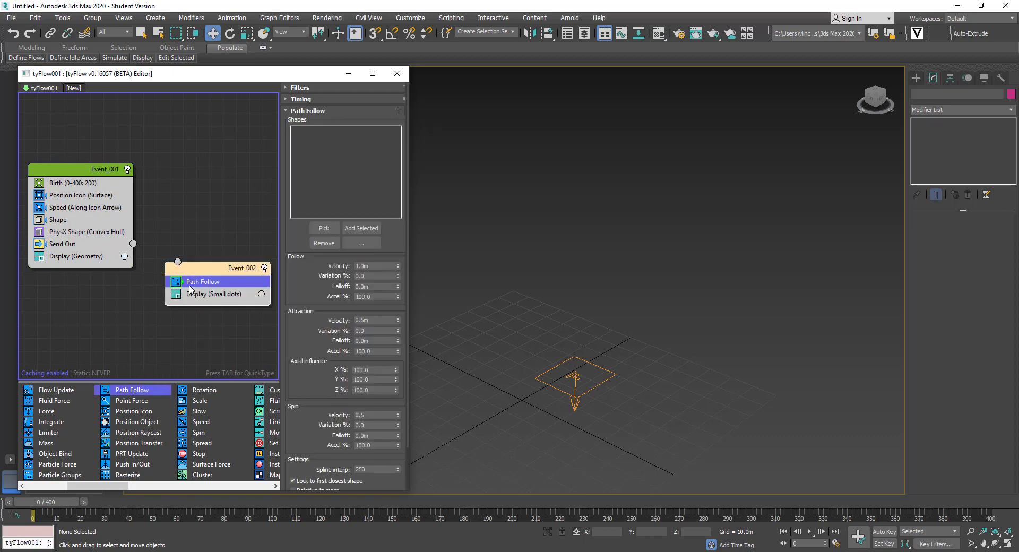
left_click_drag(136, 245, 178, 261)
middle_click_drag(207, 338, 195, 332)
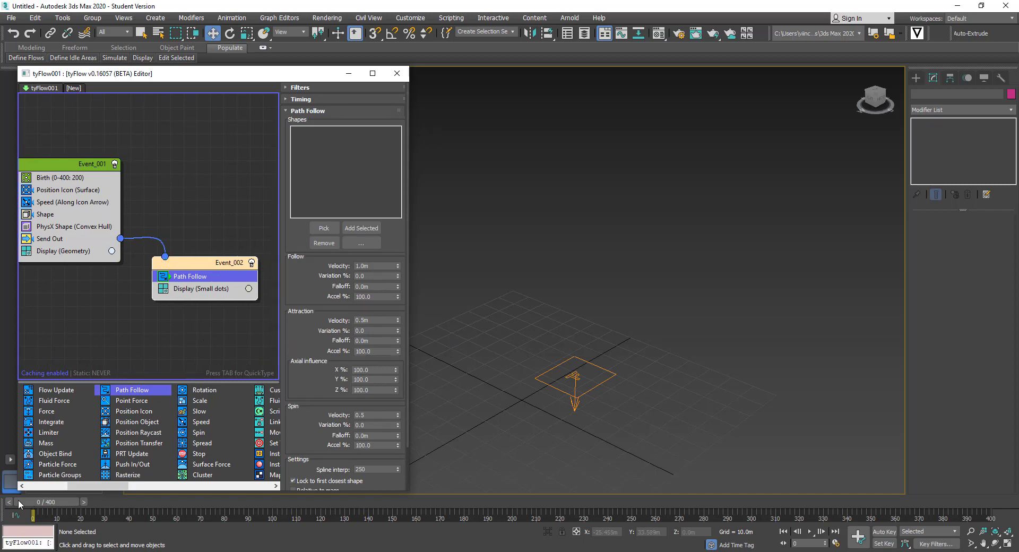
Step: Set Event_002's Display type to Geometry and scrub the timeline to preview the particles, ending at frame 17
left_click_drag(33, 508, 884, 486)
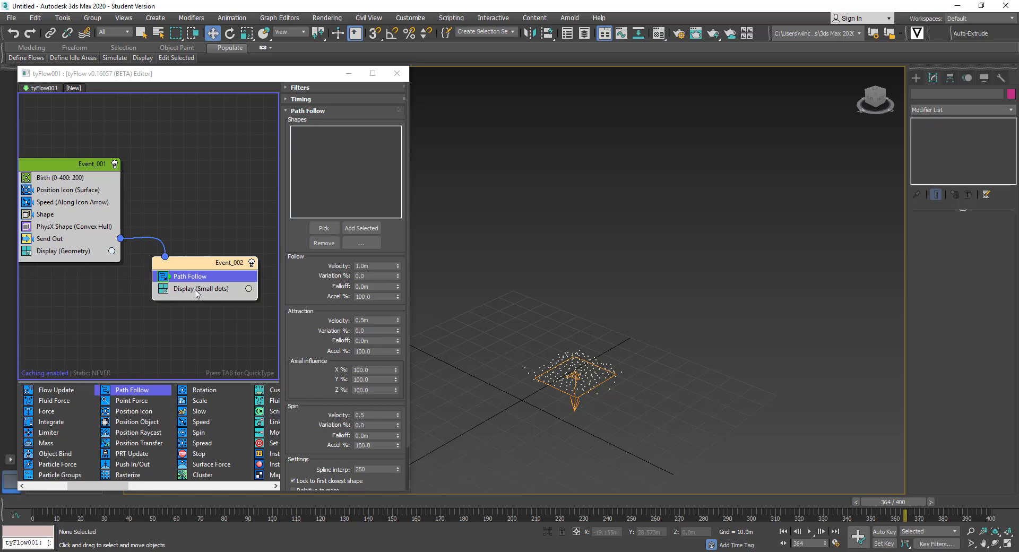
left_click(198, 295)
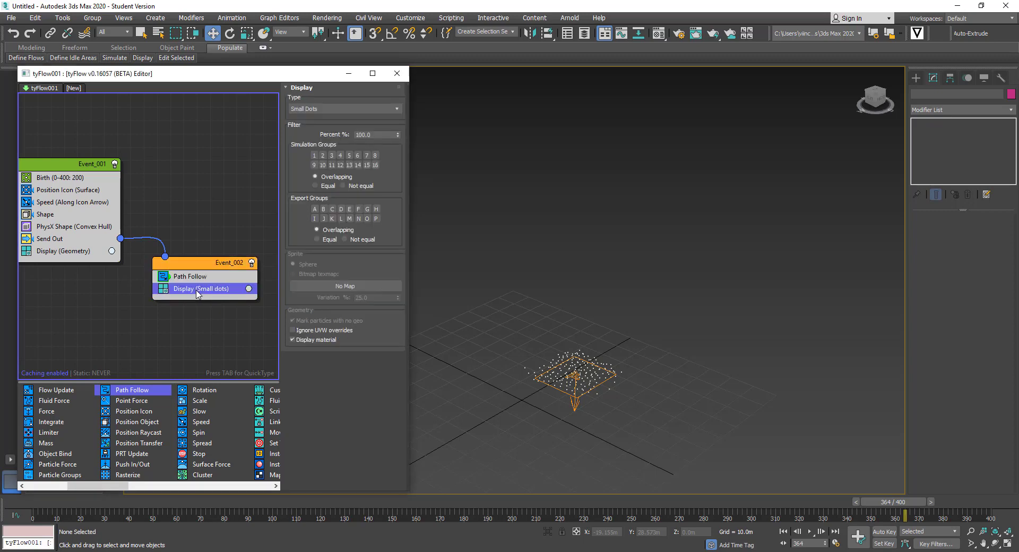
left_click(314, 111)
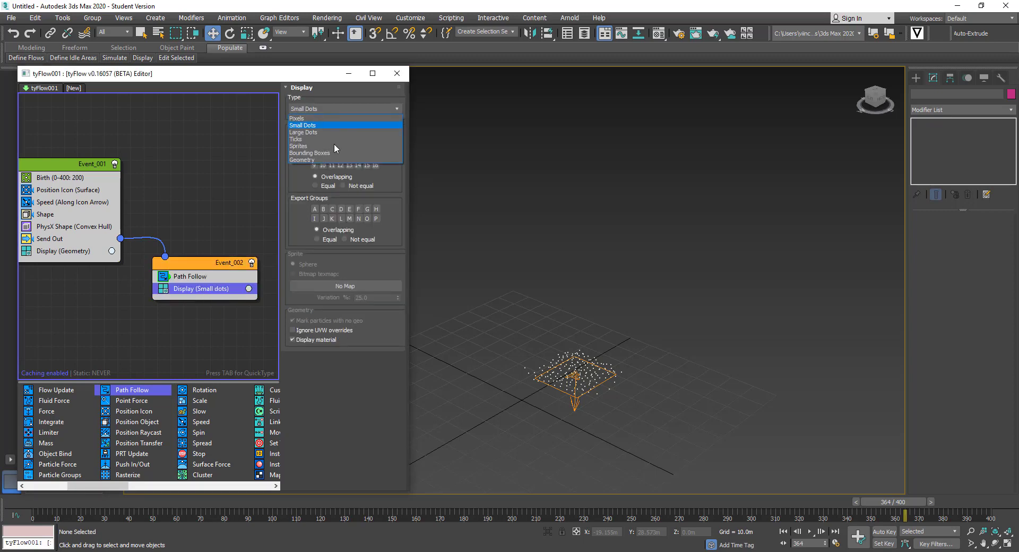
left_click(333, 160)
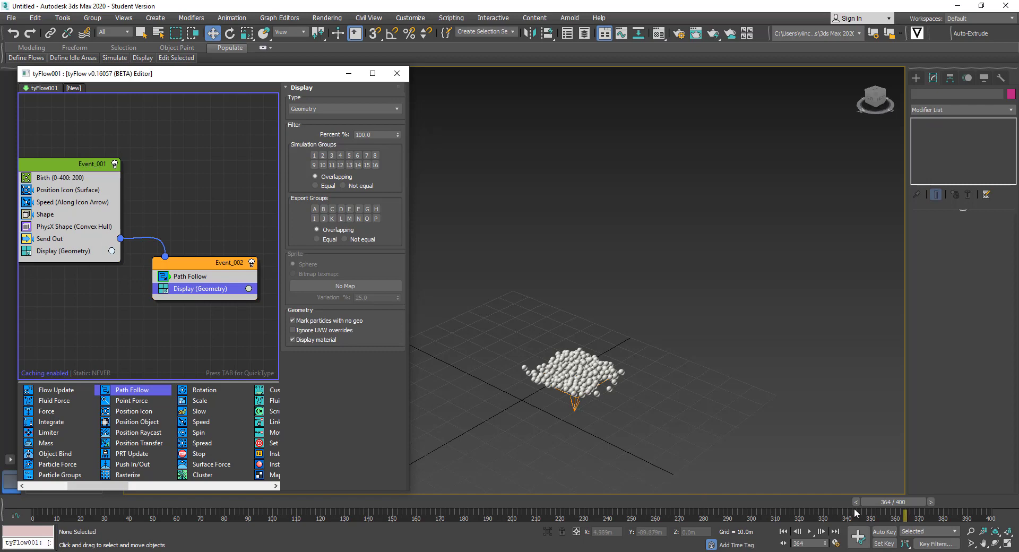
left_click_drag(855, 512, 74, 478)
Step: Draw a long winding open Line spline with smooth curves, starting beside the emitter icon and snaking away beyond the grid
left_click(201, 277)
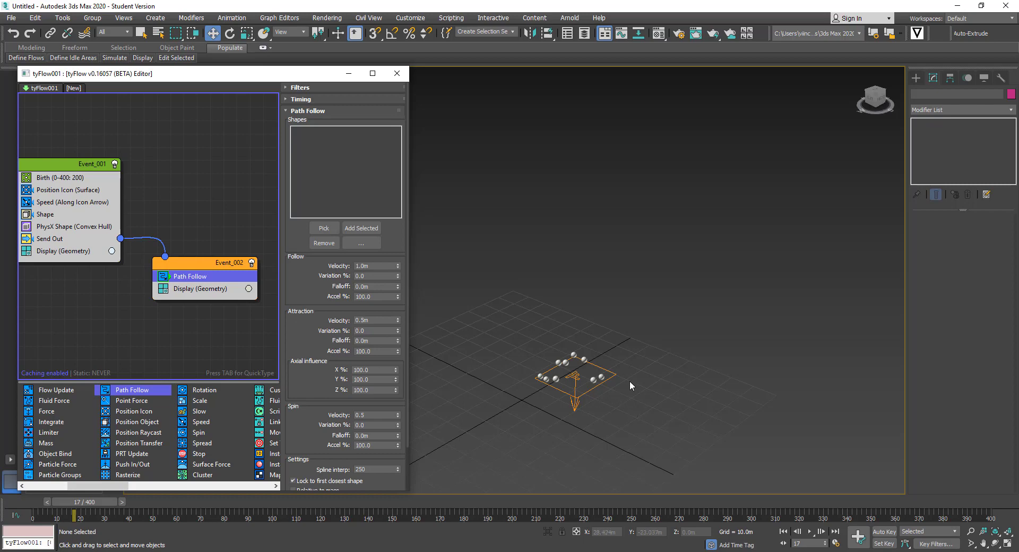
middle_click_drag(635, 342, 635, 312)
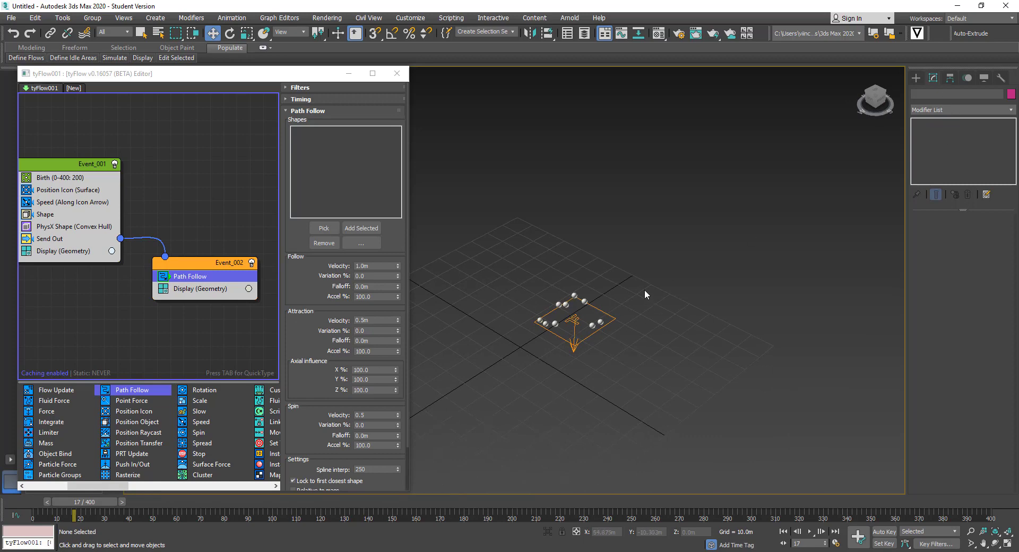
middle_click_drag(649, 292, 642, 310)
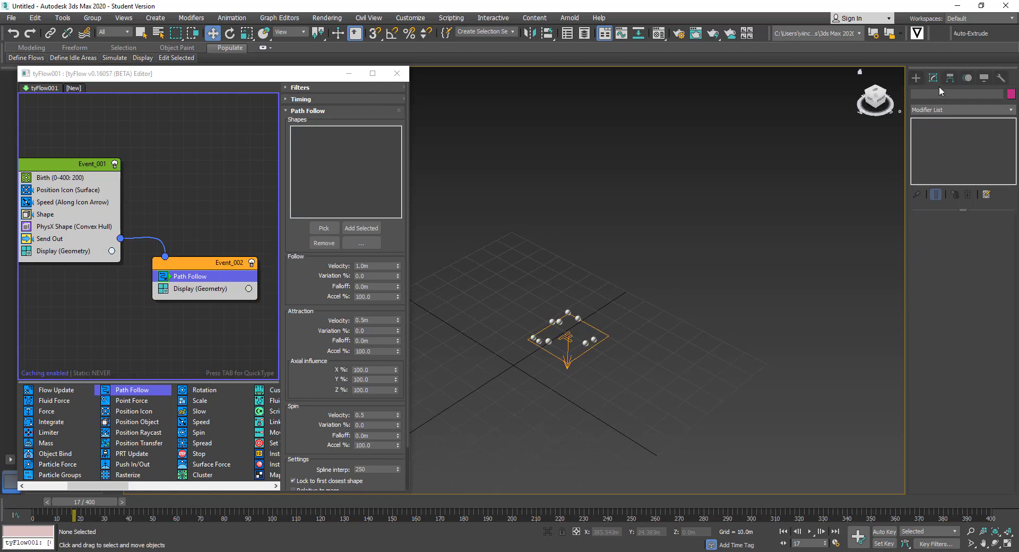
left_click(917, 79)
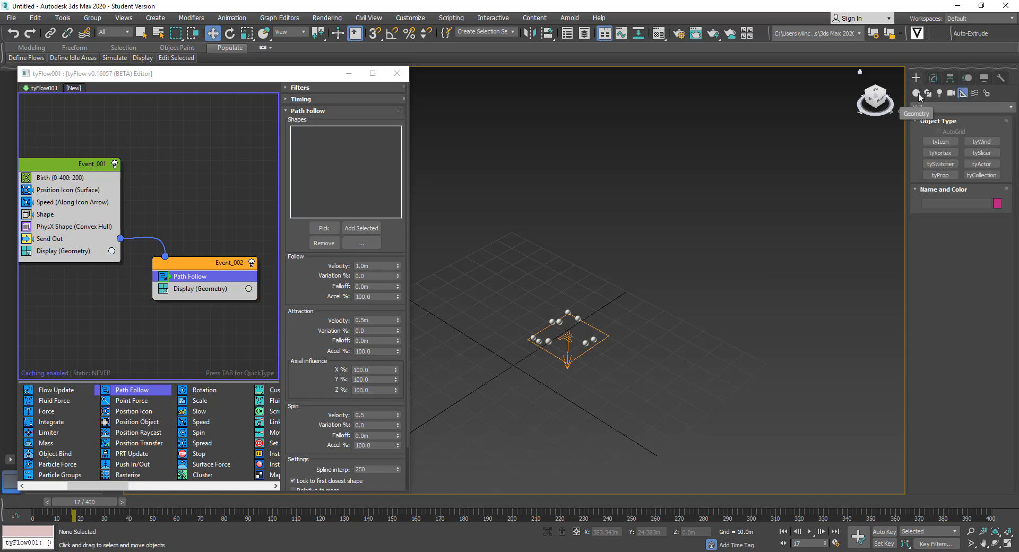
left_click(927, 94)
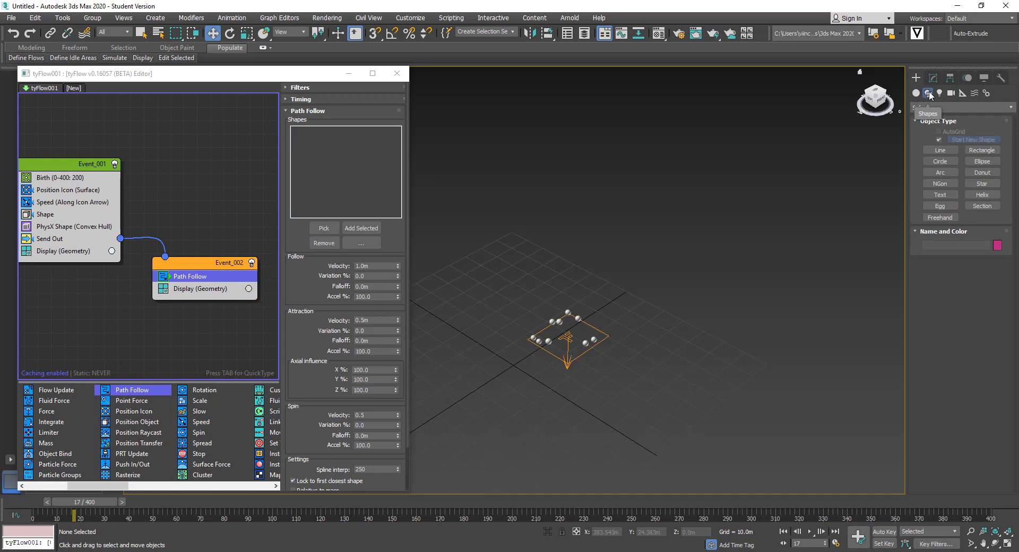
left_click(942, 153)
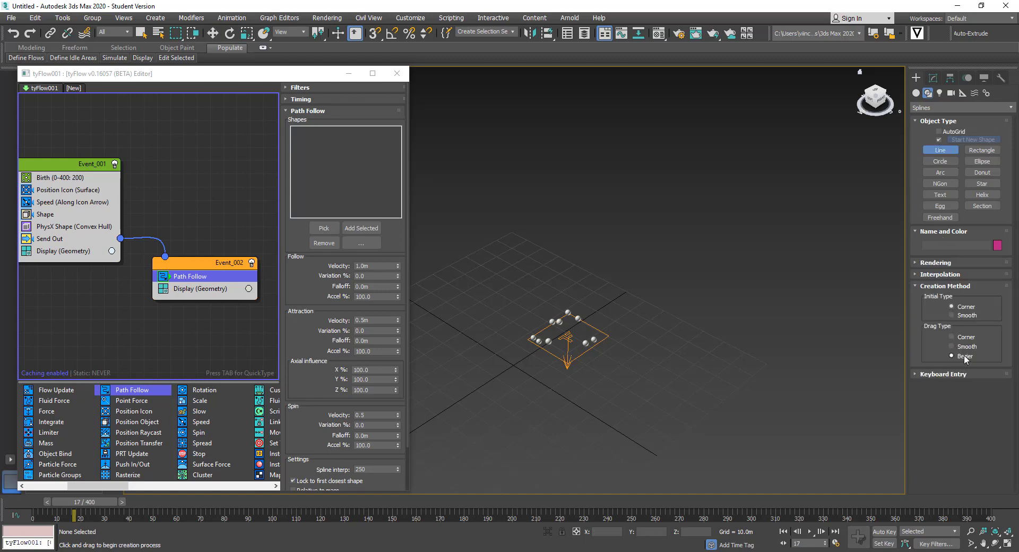
left_click(607, 310)
left_click(626, 287)
left_click(672, 287)
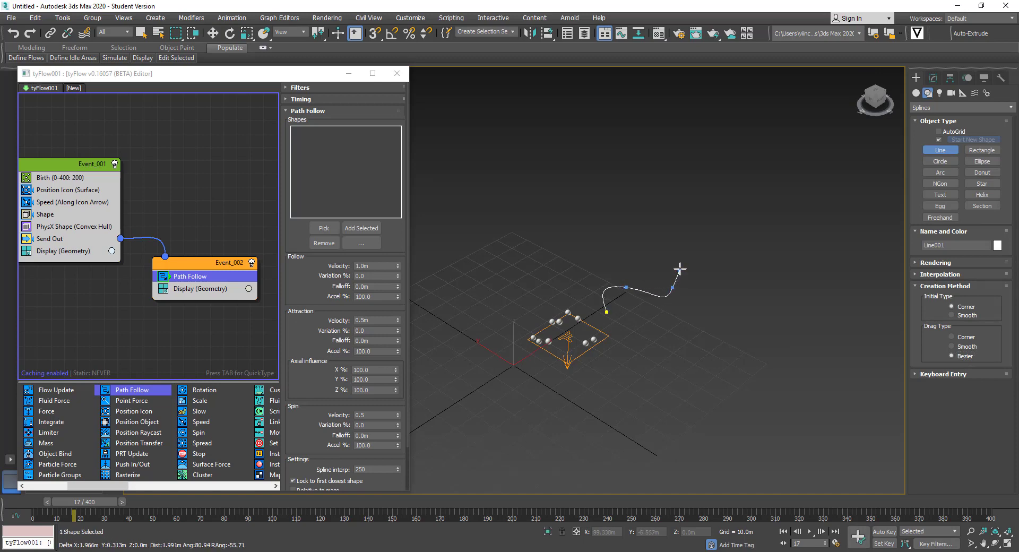
left_click(698, 245)
left_click(740, 244)
left_click(758, 198)
left_click(713, 172)
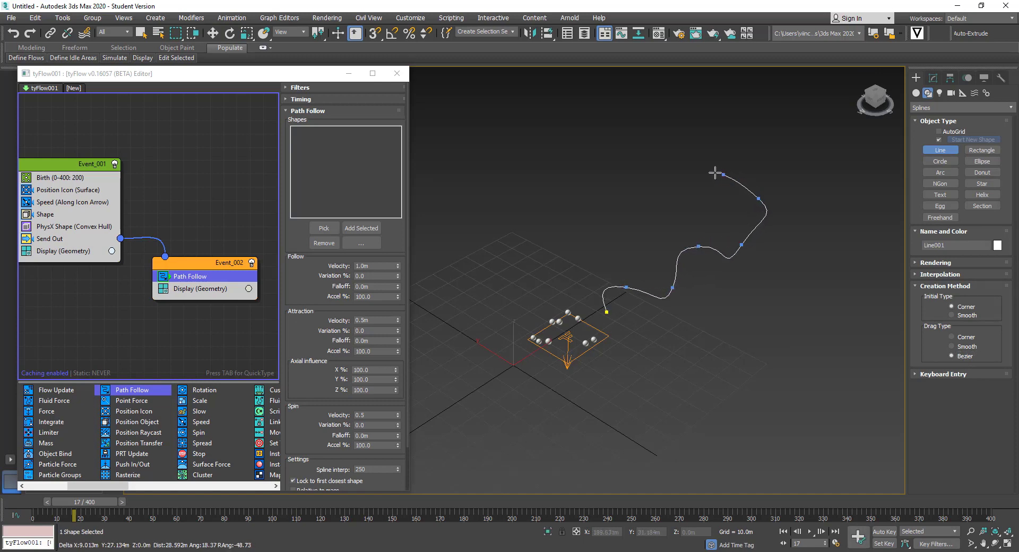
left_click(686, 179)
left_click(676, 180)
left_click(668, 144)
left_click(702, 122)
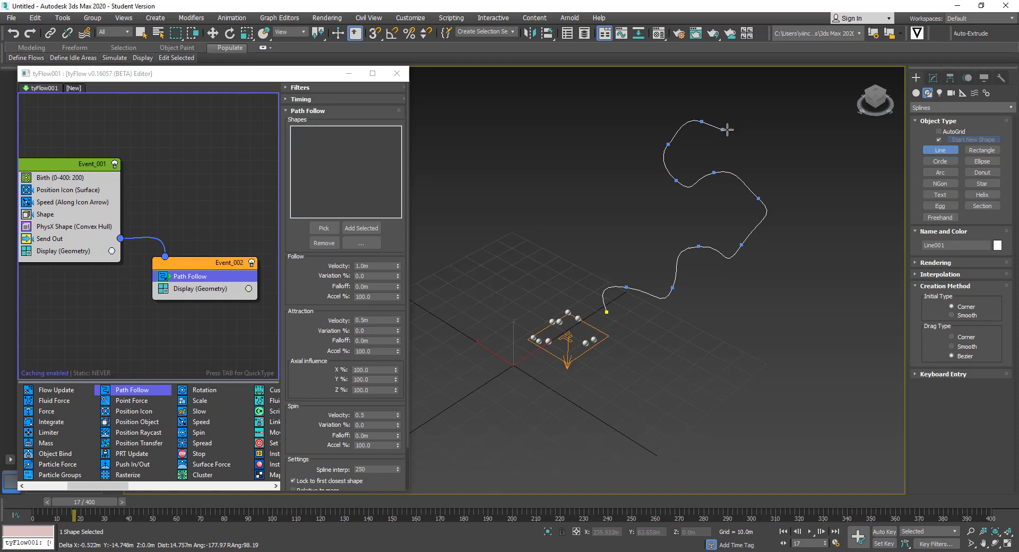
left_click(749, 130)
left_click(789, 116)
left_click(820, 155)
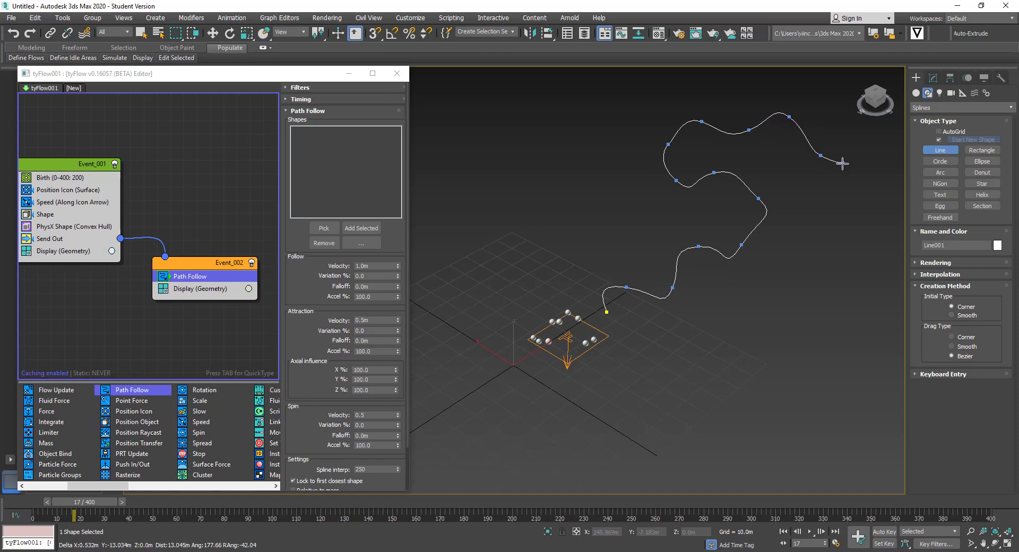
right_click(843, 164)
Step: Draw a second winding open spline, starting on the near side of the emitter icon and curving out past the grid edge beside the first
middle_click_drag(703, 400, 684, 350, "alt")
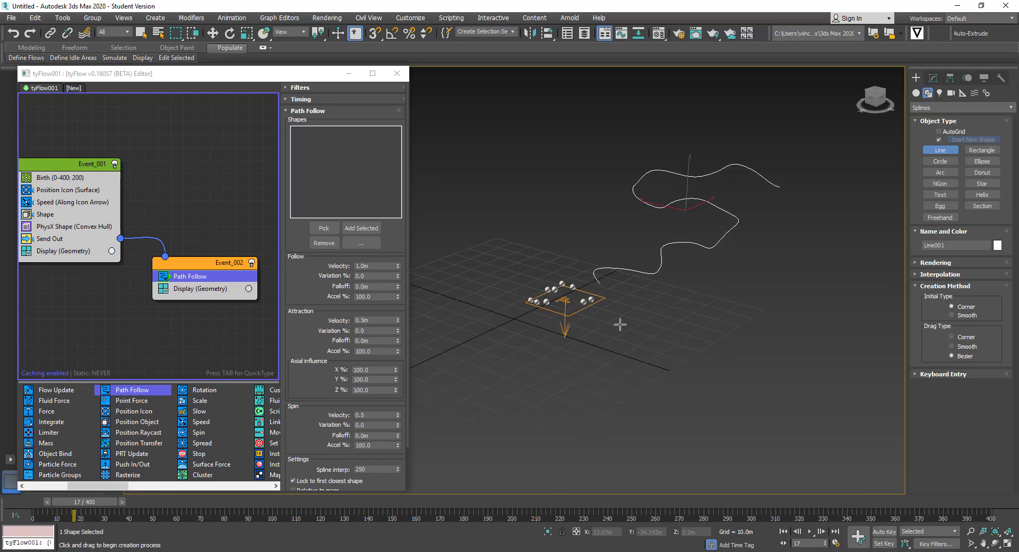
left_click(610, 316)
left_click(652, 324)
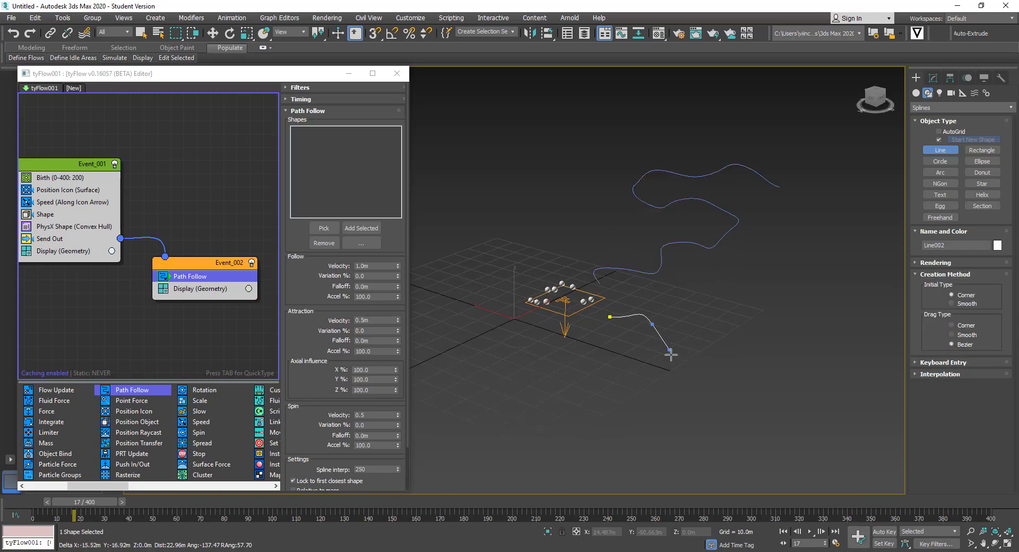
left_click(676, 360)
left_click(727, 350)
left_click(744, 335)
left_click(726, 300)
left_click(746, 281)
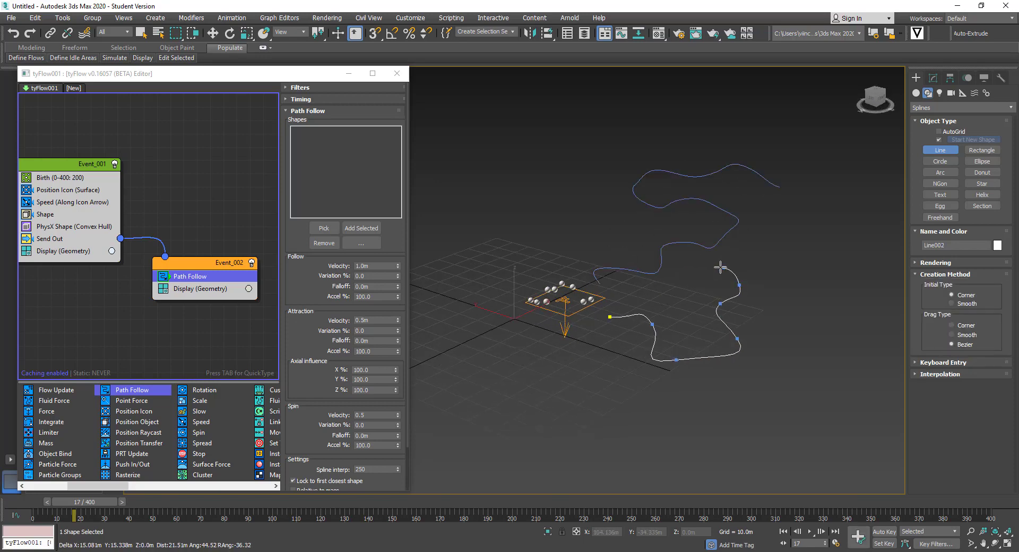
left_click(730, 264)
left_click(763, 257)
left_click(798, 273)
left_click(831, 282)
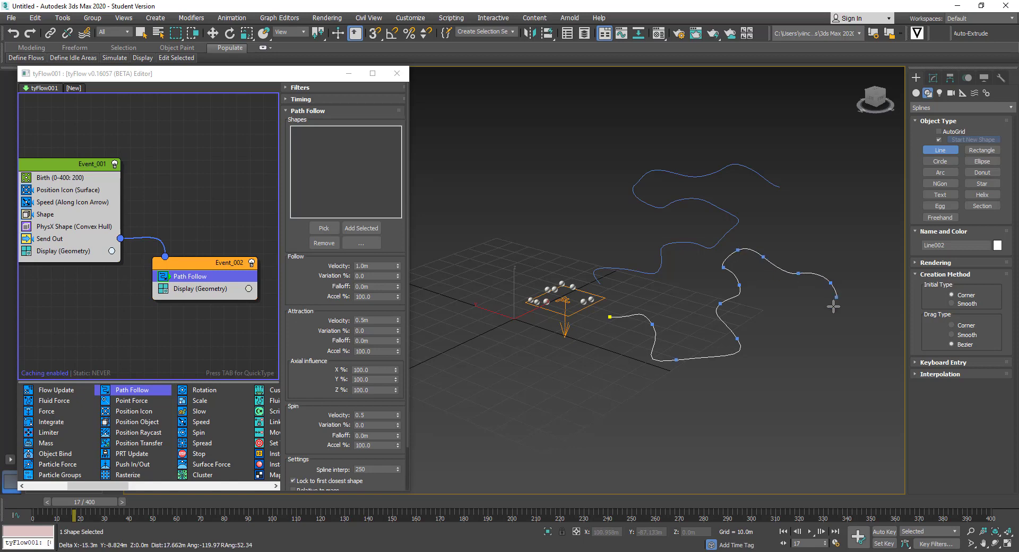
left_click(829, 312)
left_click(814, 360)
right_click(820, 366)
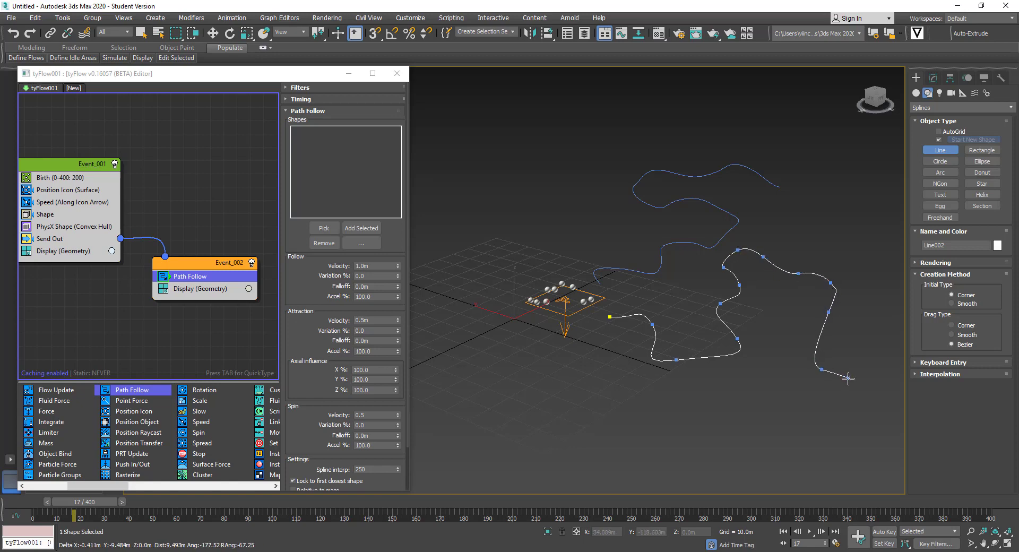
Step: Draw a third curved open spline from beside the emitter icon, running across the grid in the opposite direction to the first two
scroll(636, 367, "down", 3)
mouse_move(636, 366)
middle_mouse_down()
mouse_move(580, 357)
mouse_move(642, 366)
middle_mouse_up()
left_click(636, 354)
left_click(595, 373)
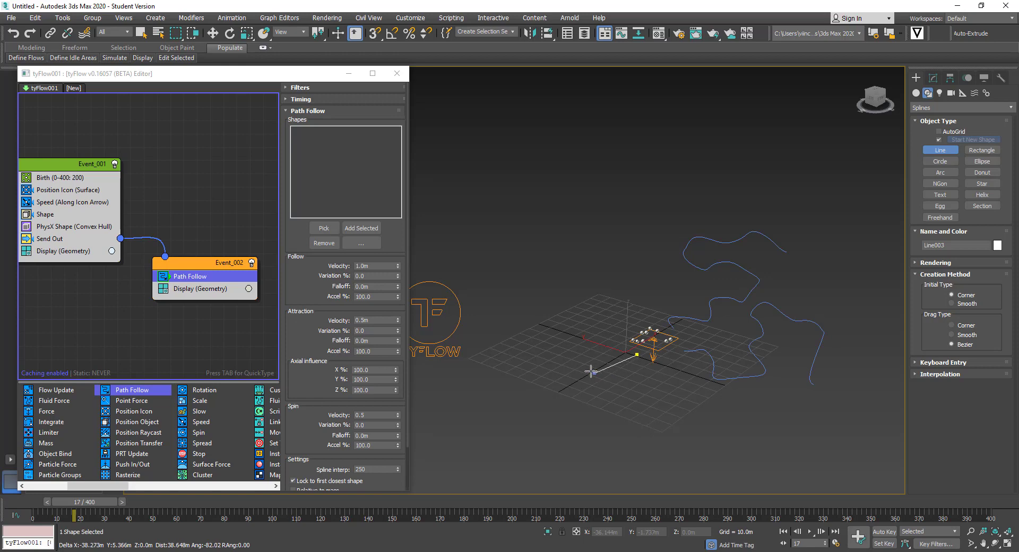
left_click(561, 366)
left_click(561, 394)
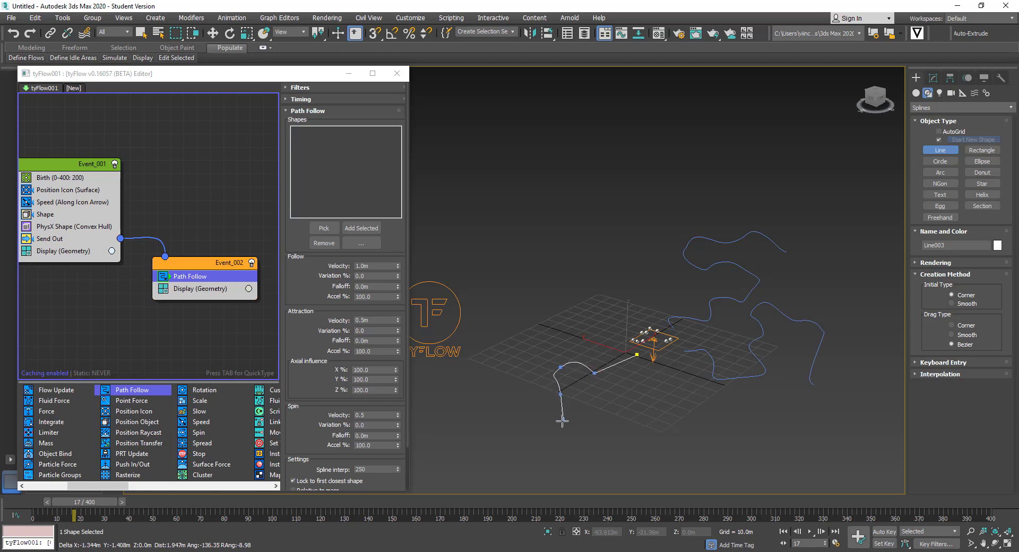
left_click(528, 432)
left_click(457, 445)
right_click(452, 461)
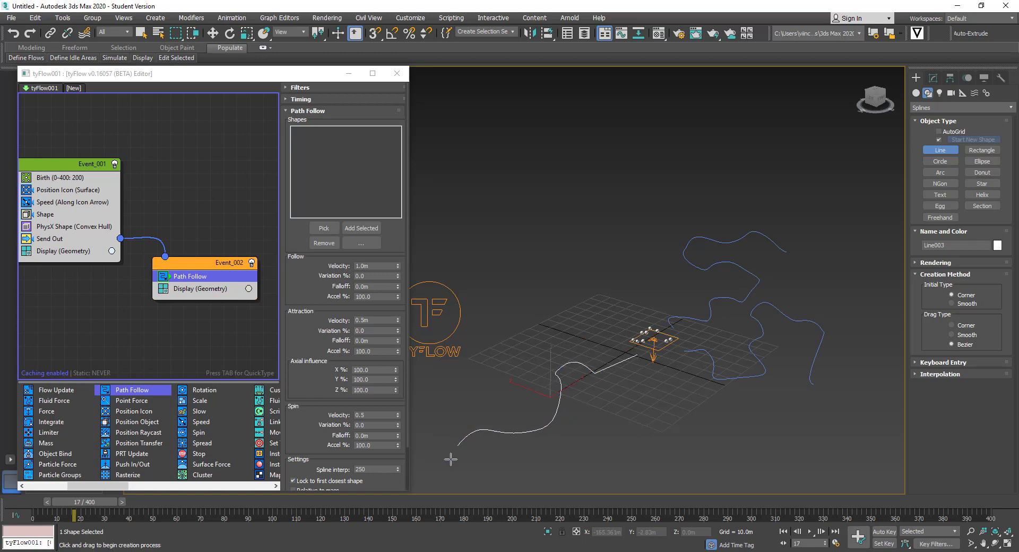
Step: Draw a fourth curved open Line spline from behind the emitter icon, winding away past the far edge of the grid
left_click(606, 322)
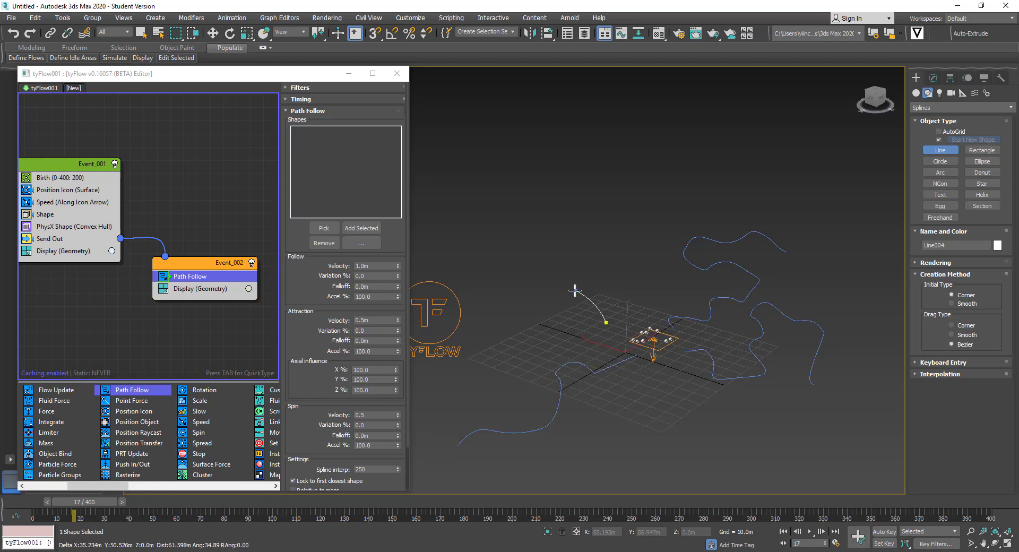
left_click(575, 291)
left_click(539, 276)
left_click(537, 234)
left_click(499, 228)
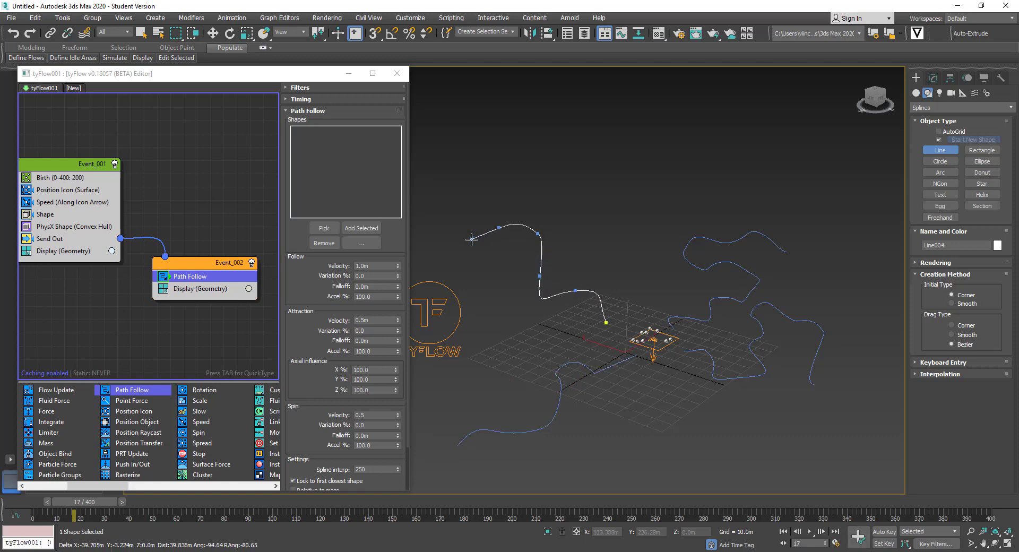
left_click(466, 231)
right_click(537, 210)
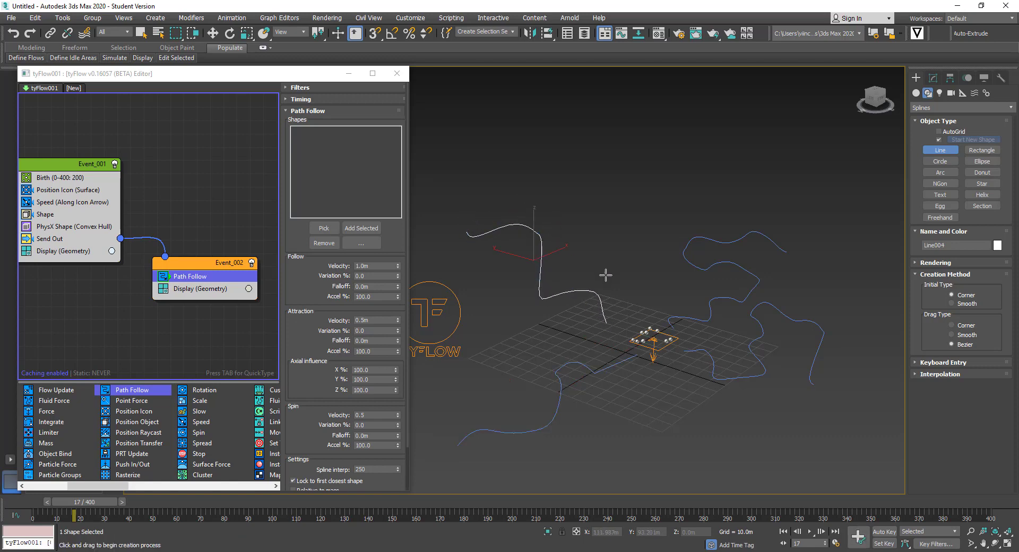
Step: Draw a fifth winding open spline, starting between the third and fourth splines and snaking off beyond the grid edge
middle_click_drag(608, 273, 603, 317, "alt")
left_click(581, 337)
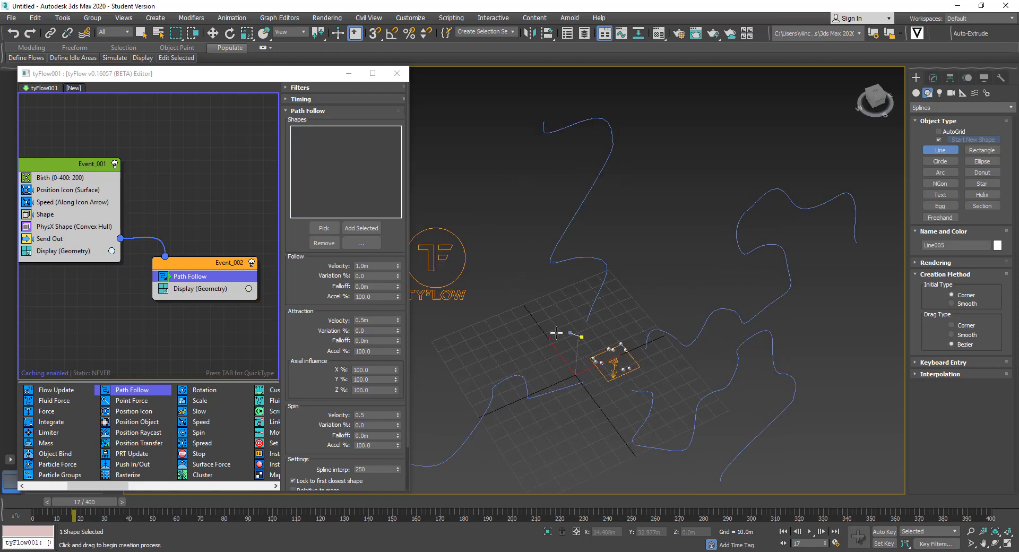
left_click(533, 335)
left_click(517, 293)
left_click(525, 242)
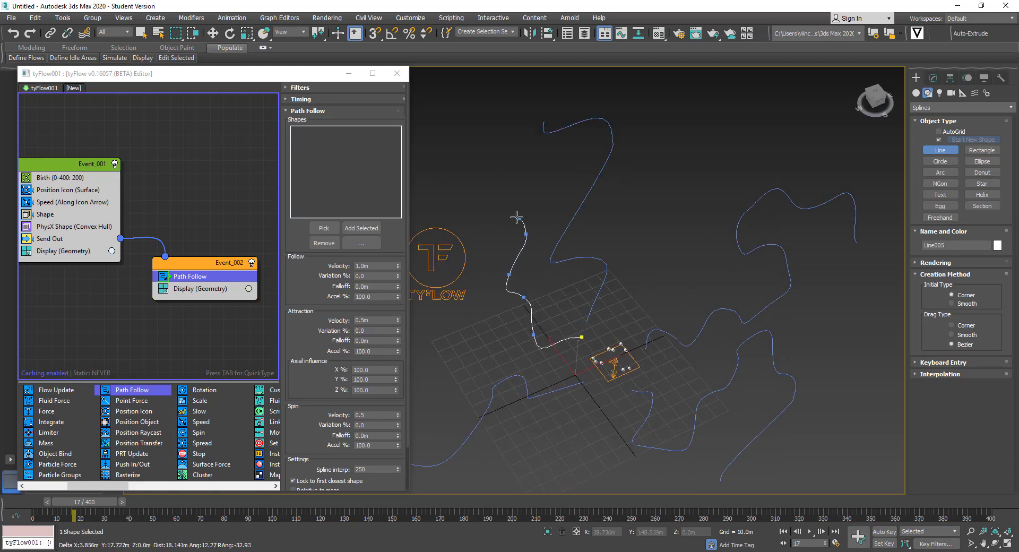
left_click(515, 218)
right_click(514, 217)
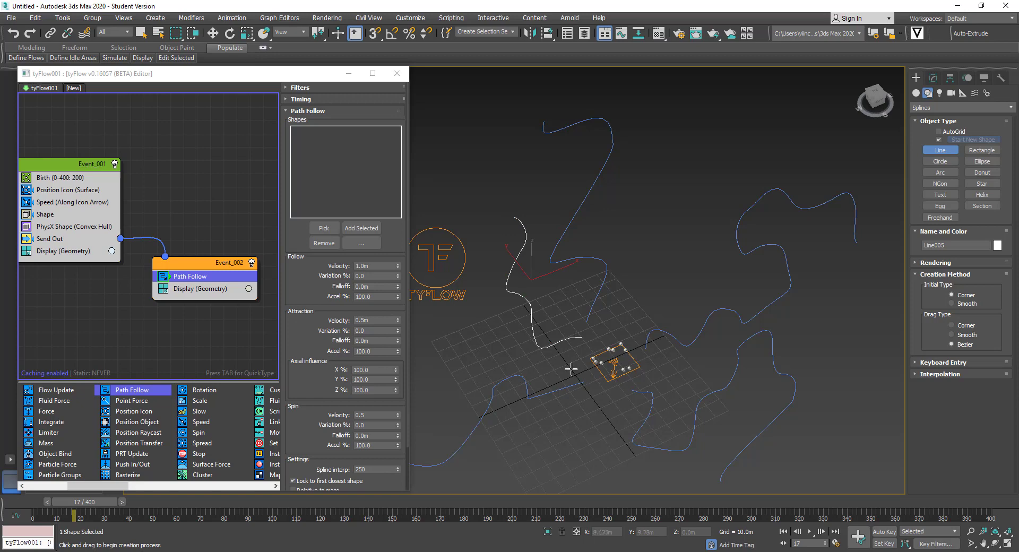
middle_click_drag(479, 328, 530, 317)
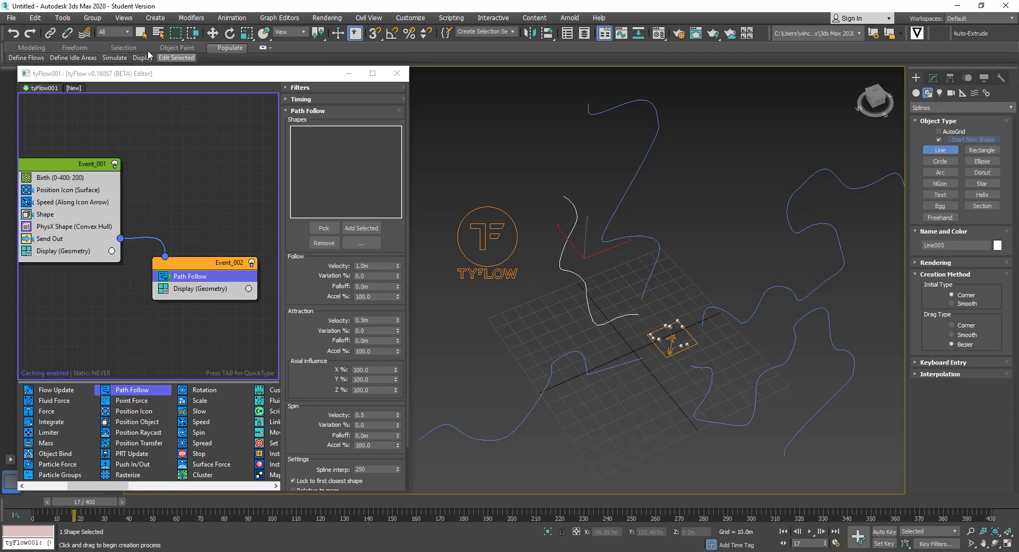
Step: Select all five Line splines and add them to the Path Follow operator's shapes in Event_002
left_click(141, 34)
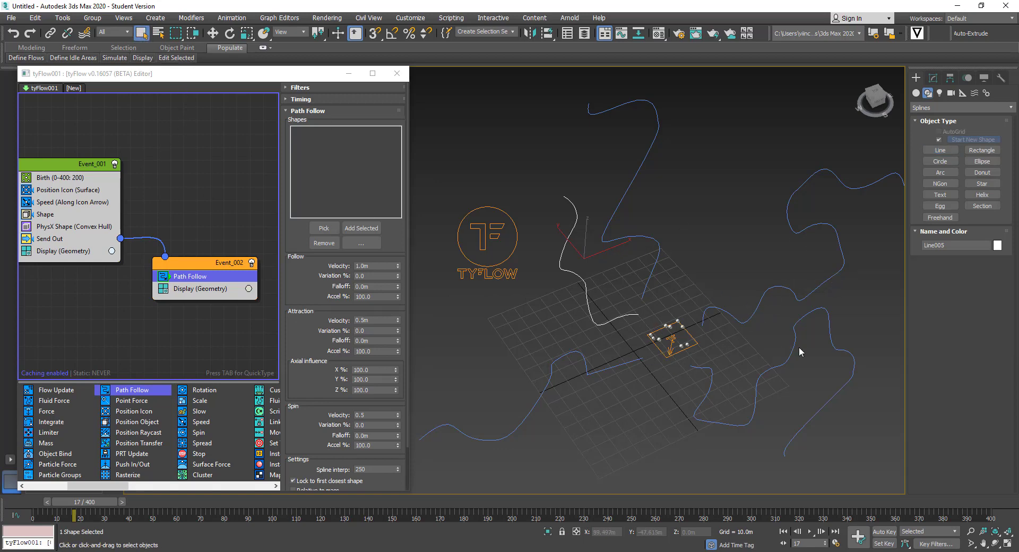
left_click_drag(836, 359, 695, 253)
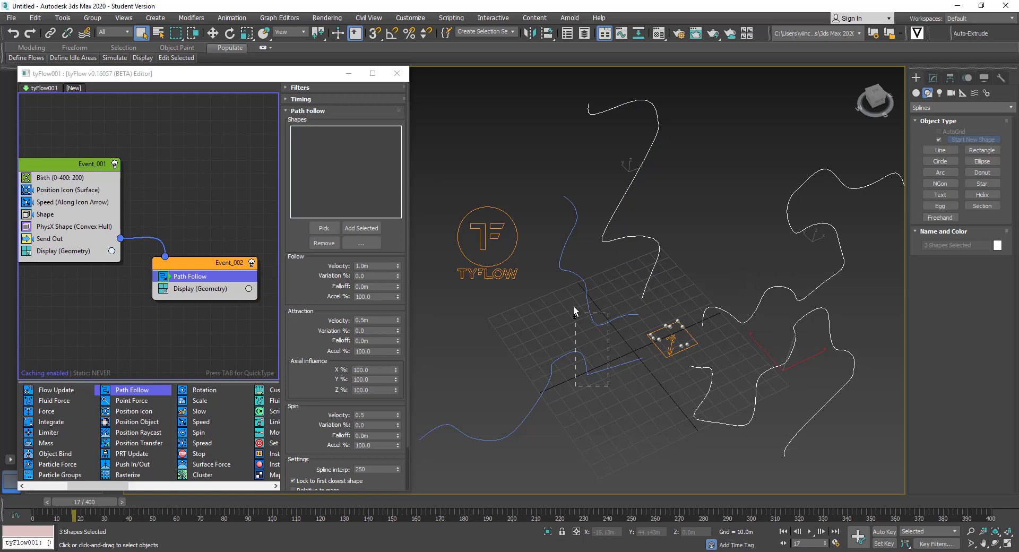
left_click_drag(574, 307, 574, 308)
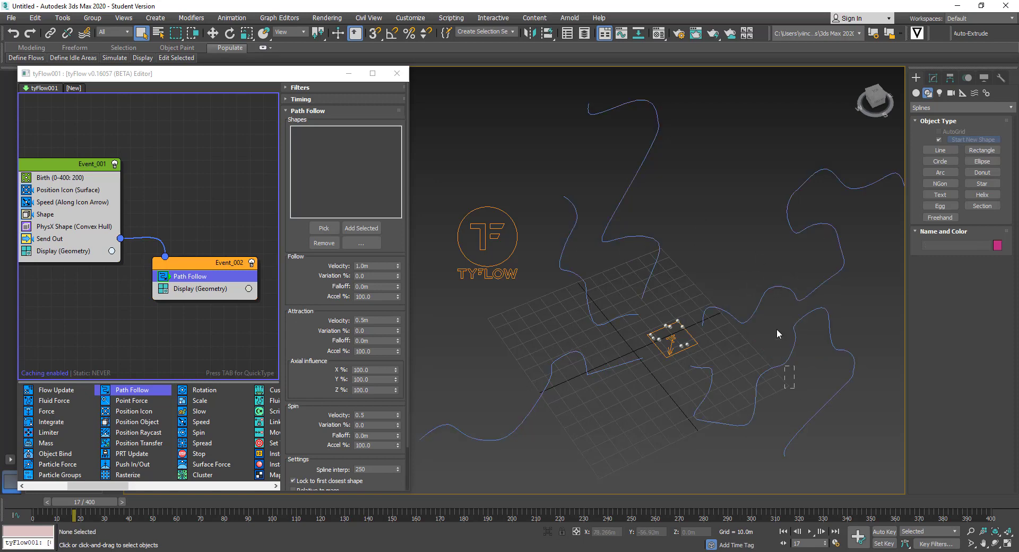
left_click_drag(772, 278, 765, 283)
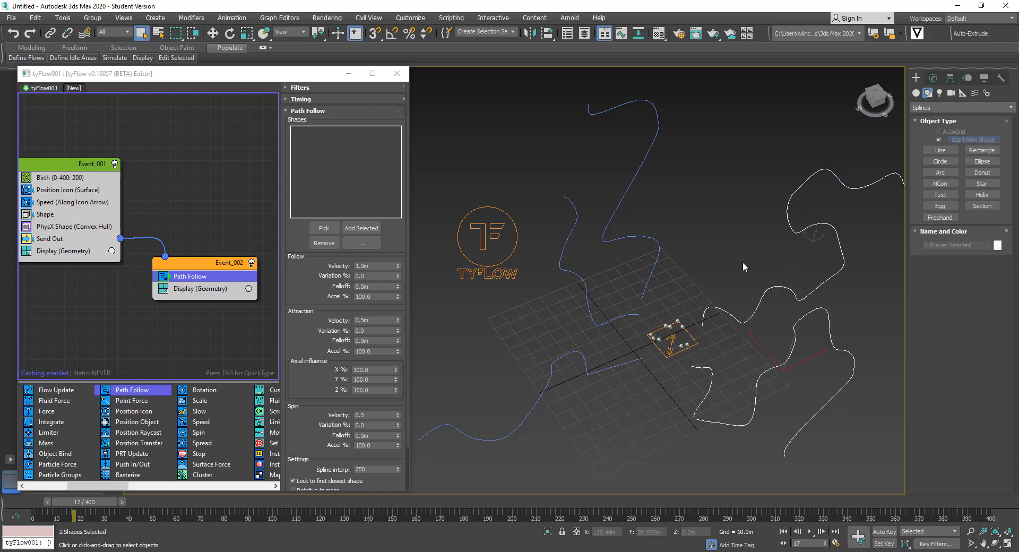
left_click_drag(563, 247, 564, 249, "ctrl")
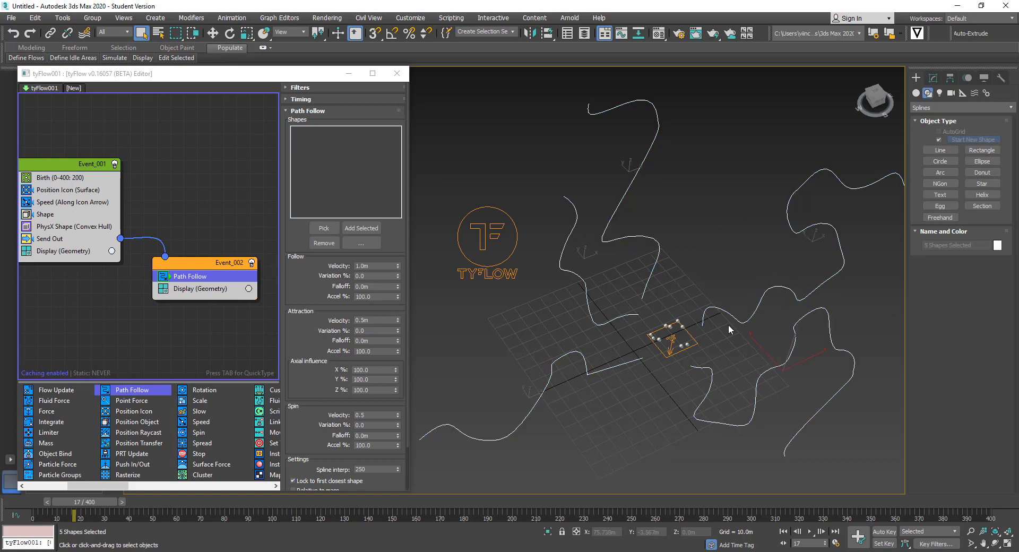
middle_click_drag(728, 324, 815, 361, "alt")
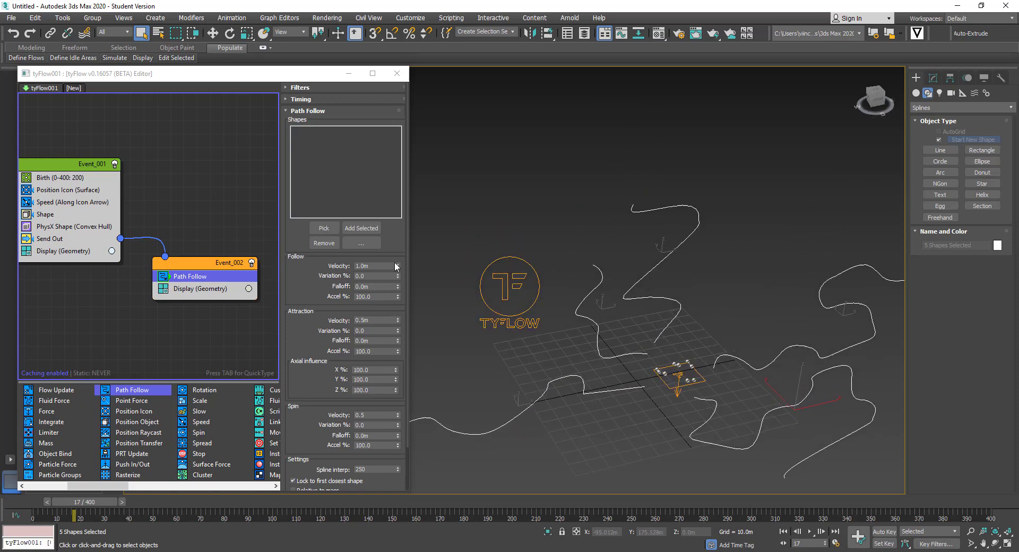
left_click(194, 280)
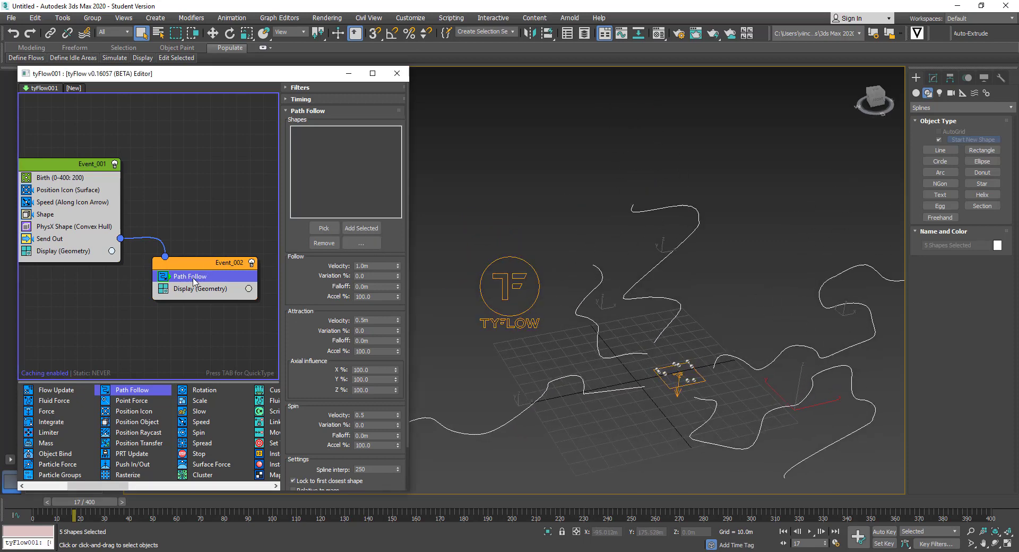
left_click(359, 232)
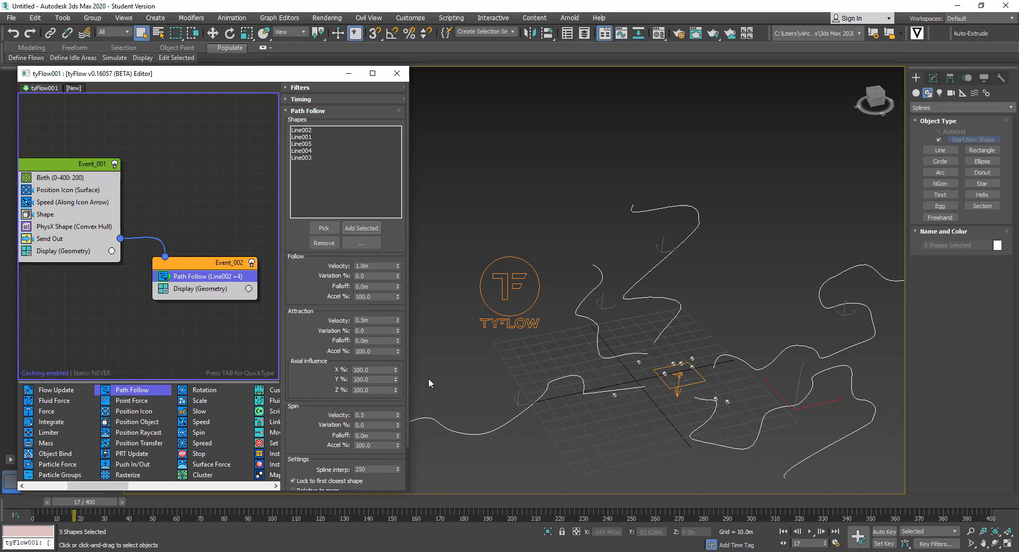
Step: Play the animation from frame 0 to frame 78 to check how closely the particles follow the splines
left_click(784, 531)
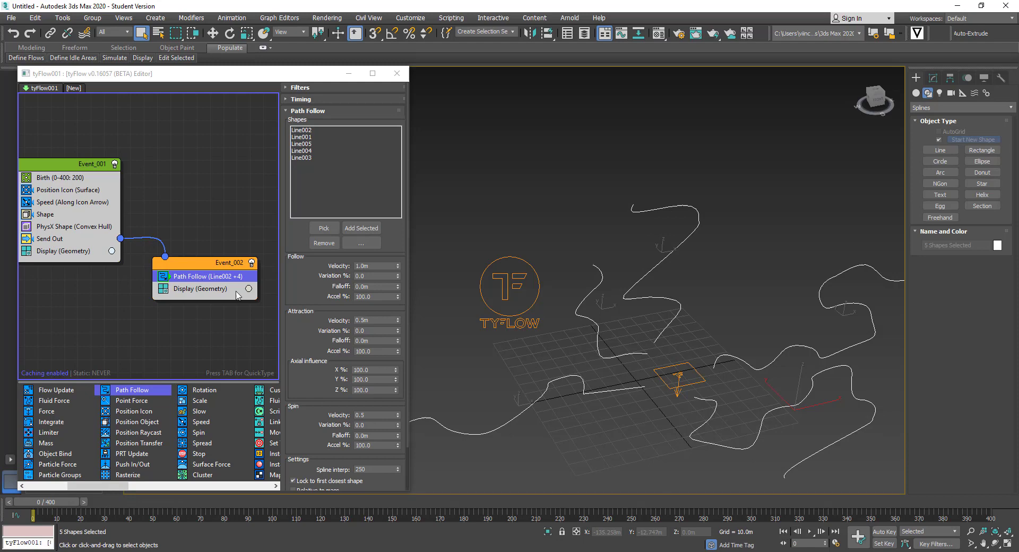
middle_click_drag(791, 381, 679, 335)
left_click(810, 532)
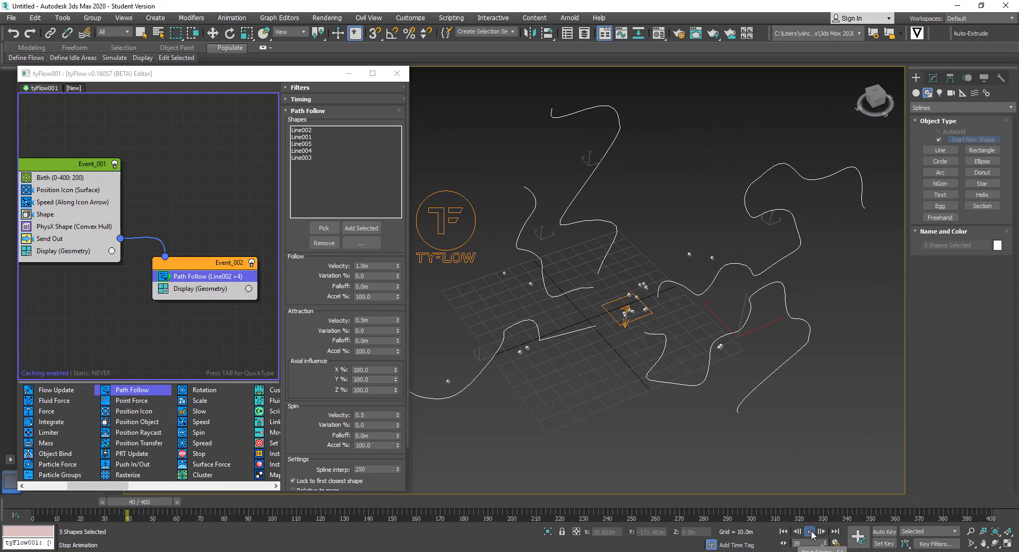
left_click(810, 532)
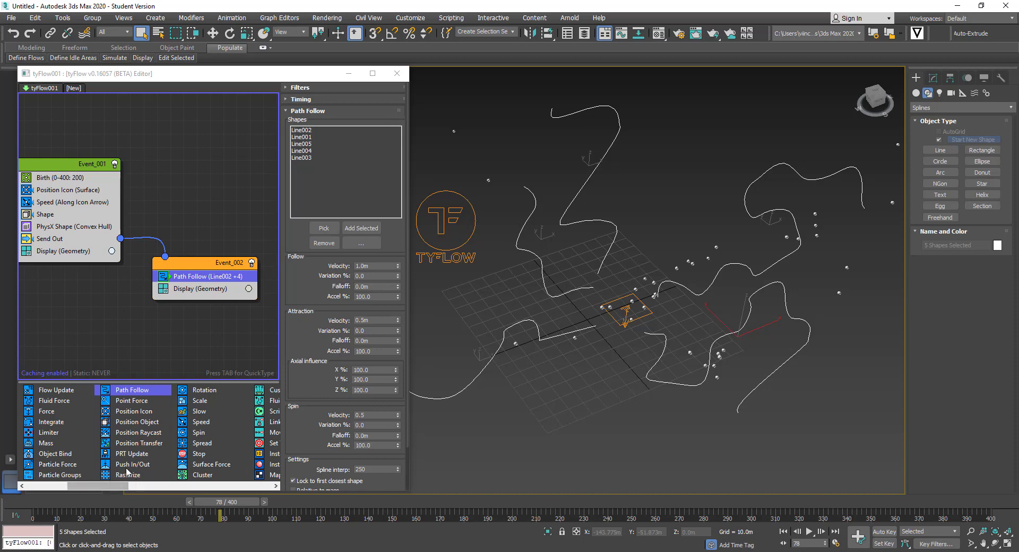
Step: Insert a Slow operator above Path Follow in Event_002 with 85% velocity on X, Y and Z, and play the simulation to frame 363
left_click_drag(204, 412, 210, 323)
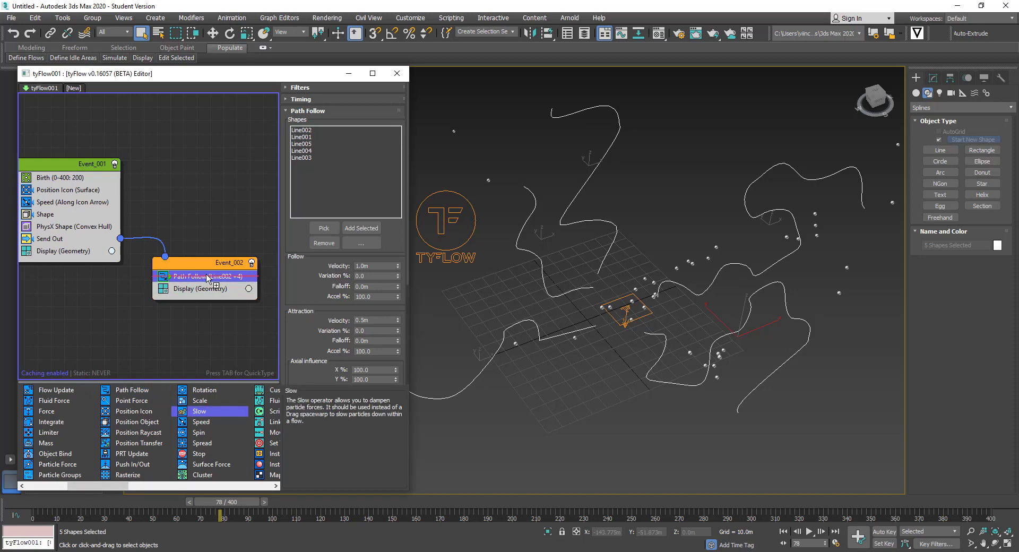
left_click_drag(206, 276, 204, 271)
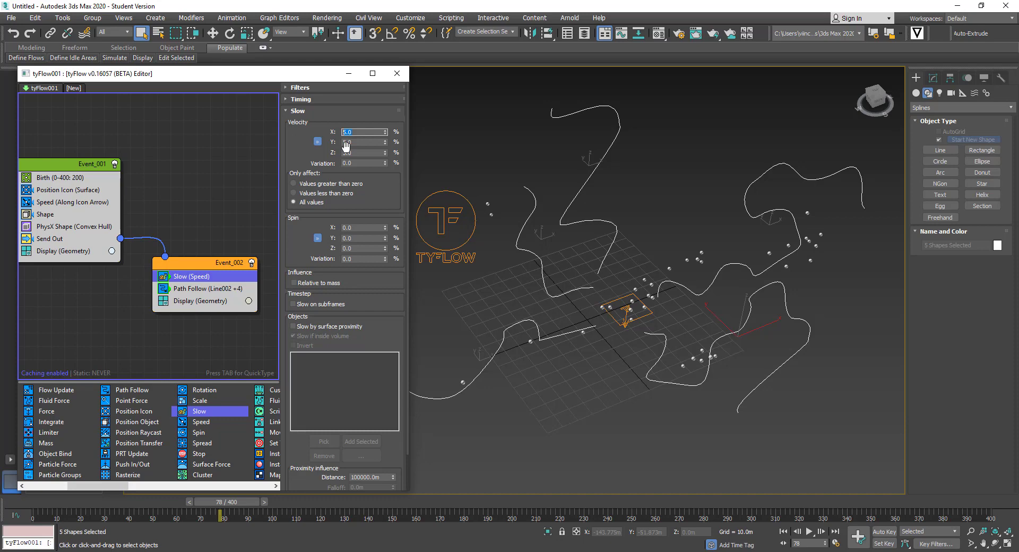
type("85")
key("Return")
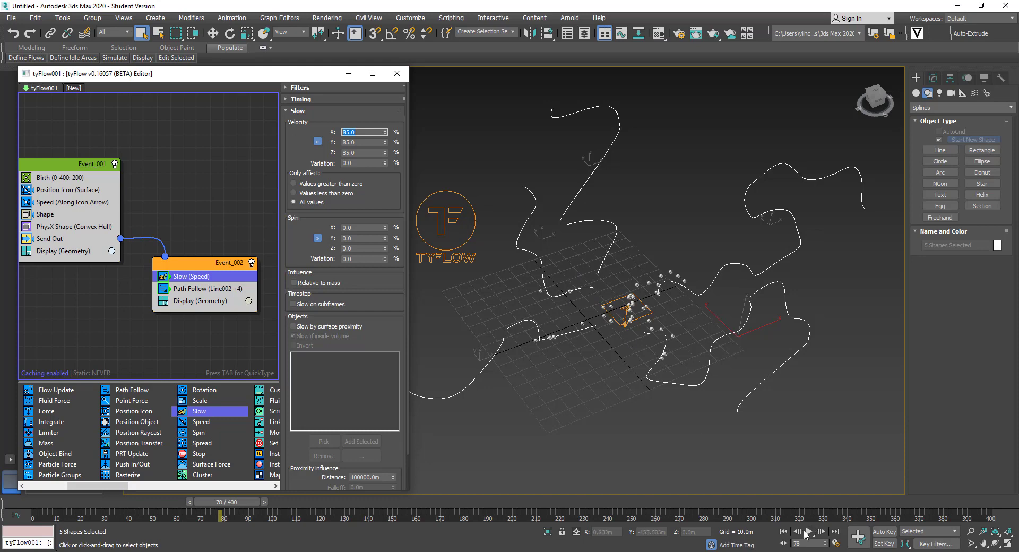
left_click(808, 532)
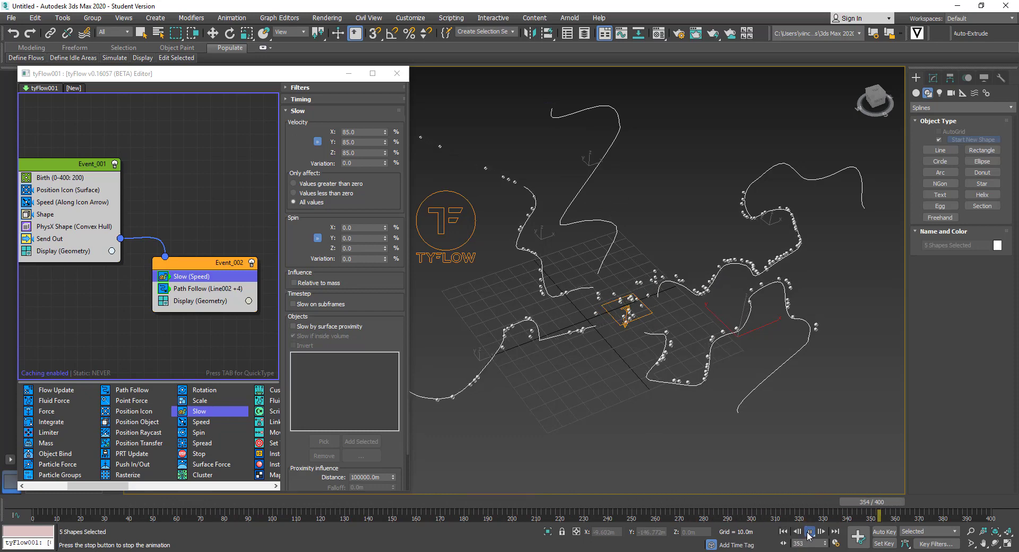
key("/")
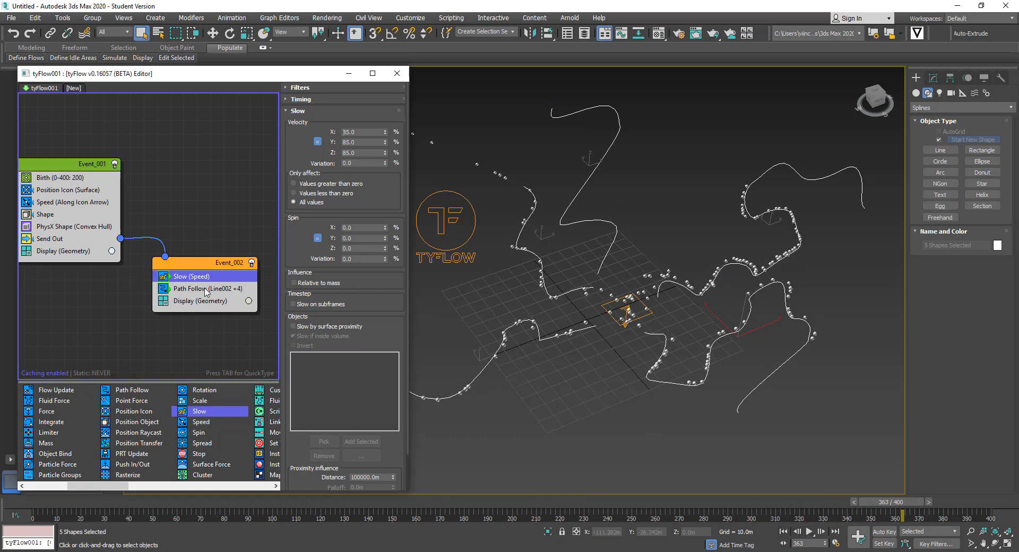
Step: Remove Line004 from the Path Follow operator's shapes and add the spline back to it
left_click(206, 289)
left_click(573, 203)
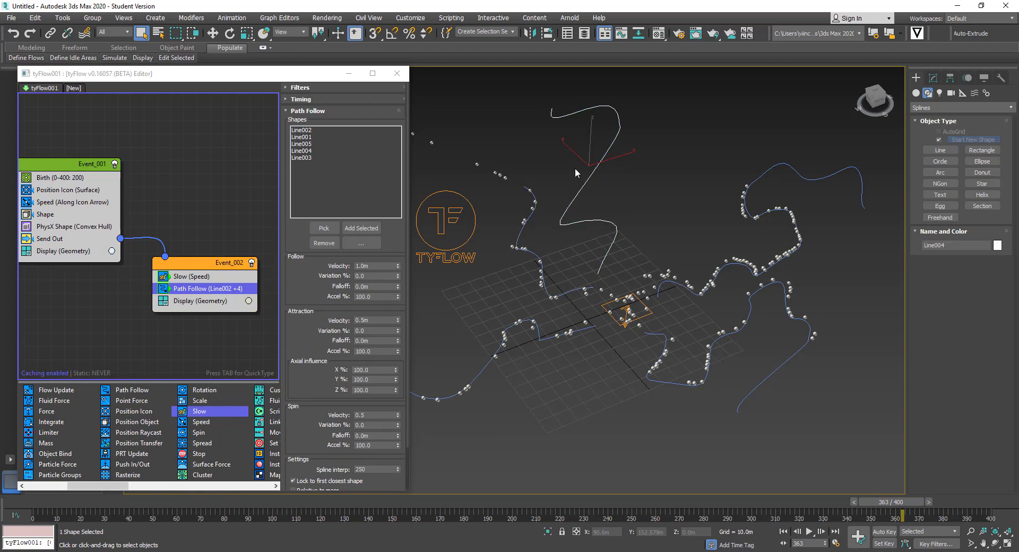
left_click(318, 151)
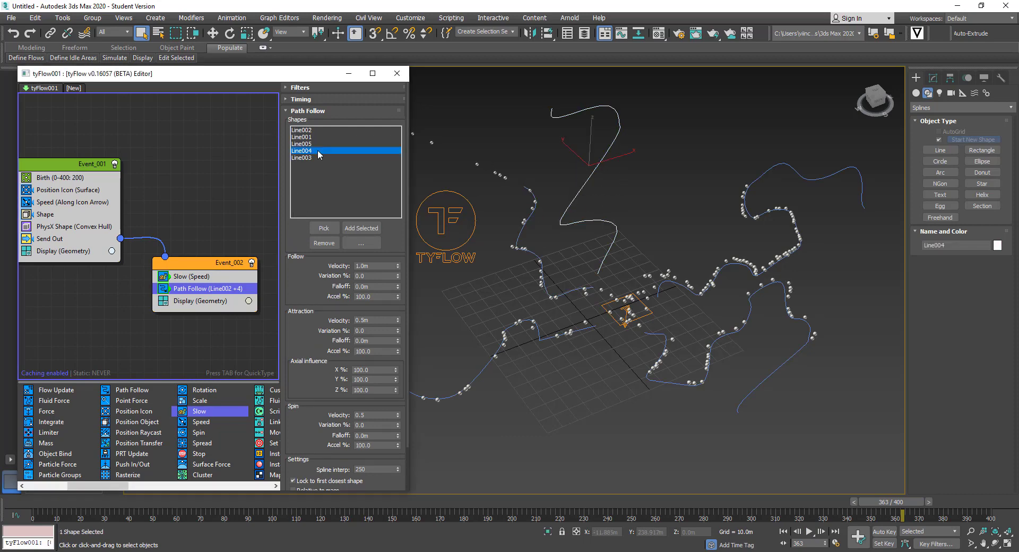
left_click(327, 245)
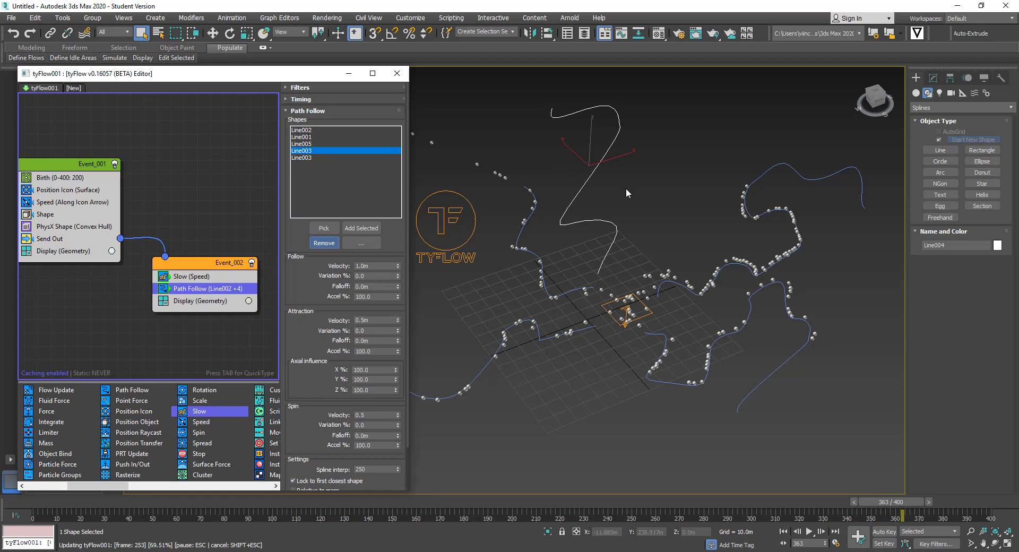
left_click(556, 184)
left_click(358, 229)
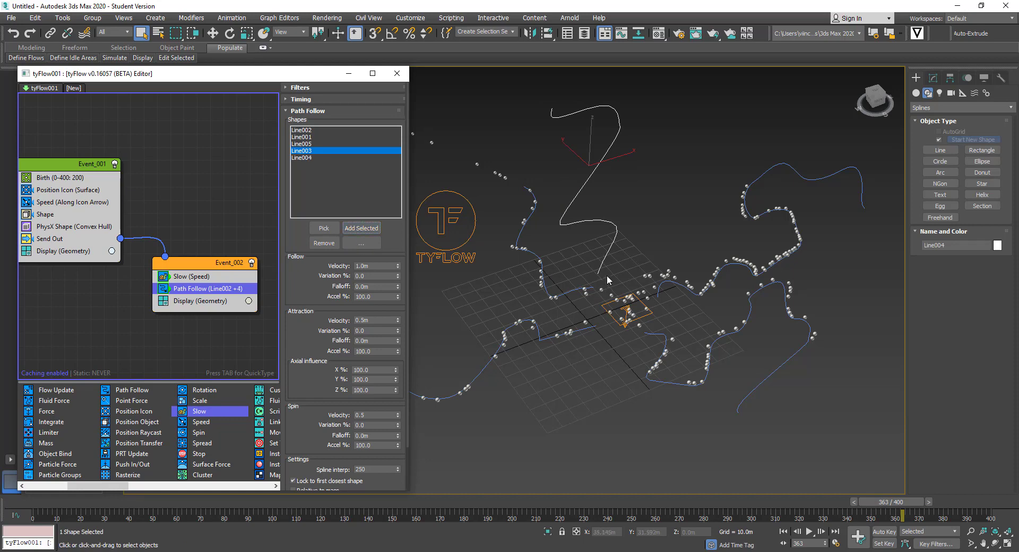
Step: Move Line004 so its starting end lies close to the emitter icon, adjusting its position again at frame 0 and deselecting it
left_click(214, 34)
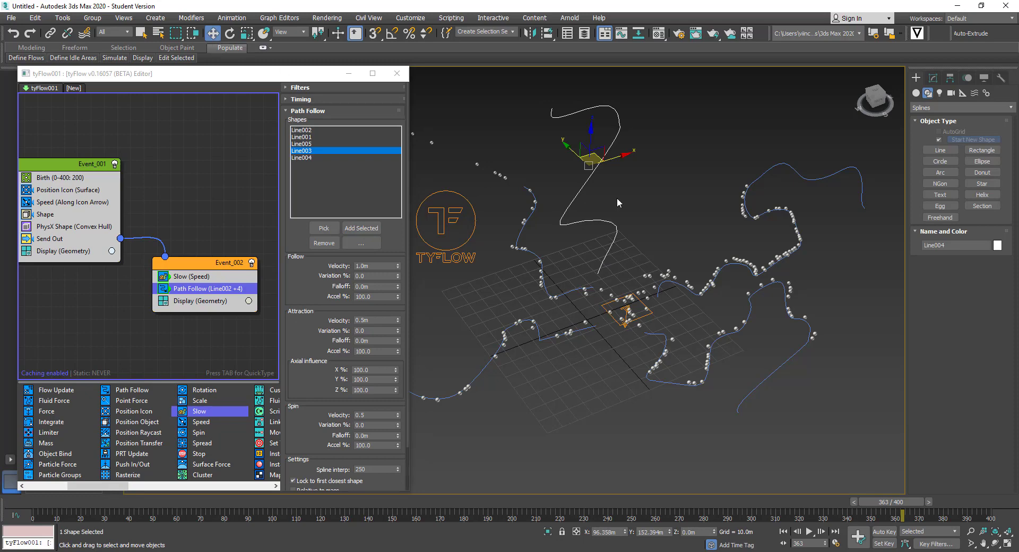
mouse_move(581, 148)
left_mouse_down()
mouse_move(598, 164)
mouse_move(584, 158)
left_mouse_up()
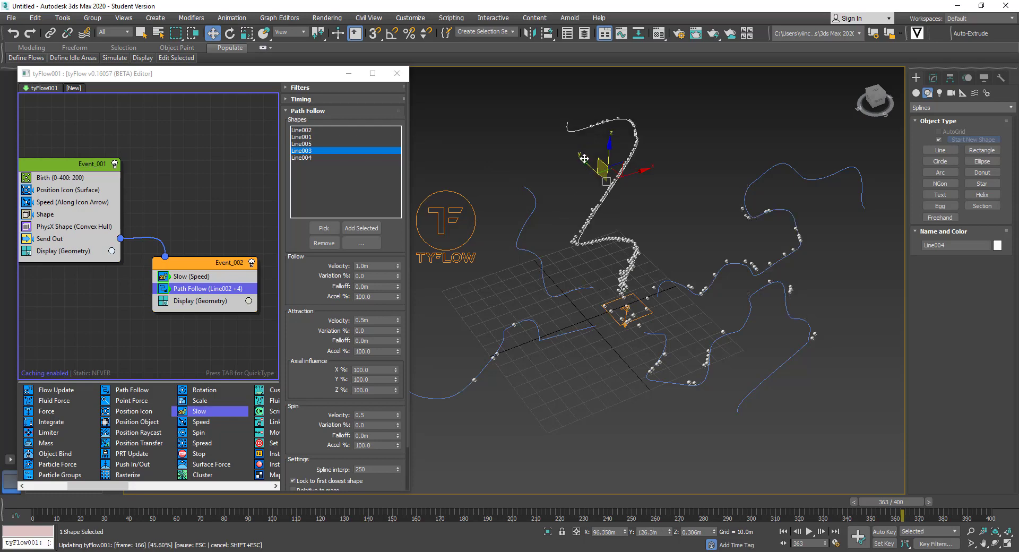
left_click(574, 155)
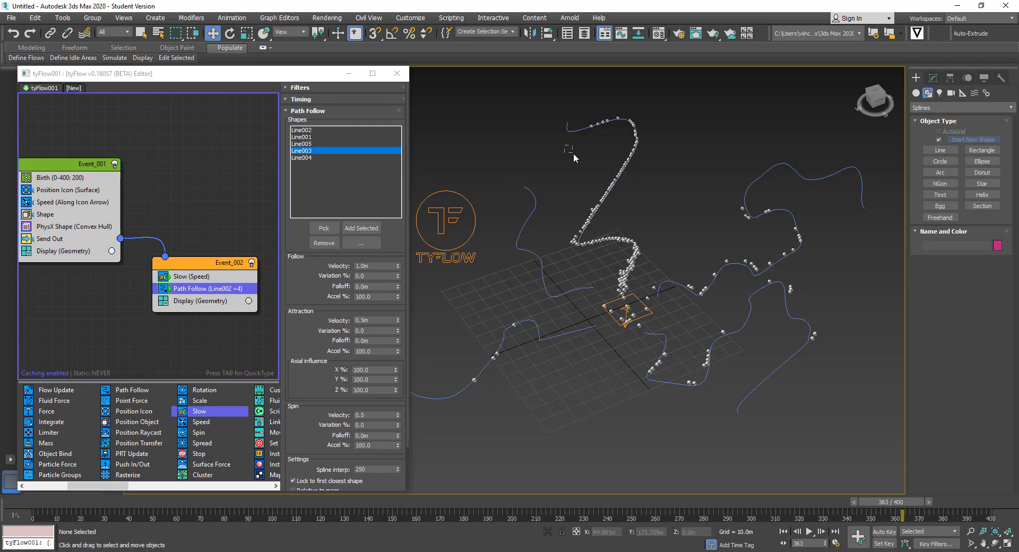
left_click(783, 532)
left_click(610, 183)
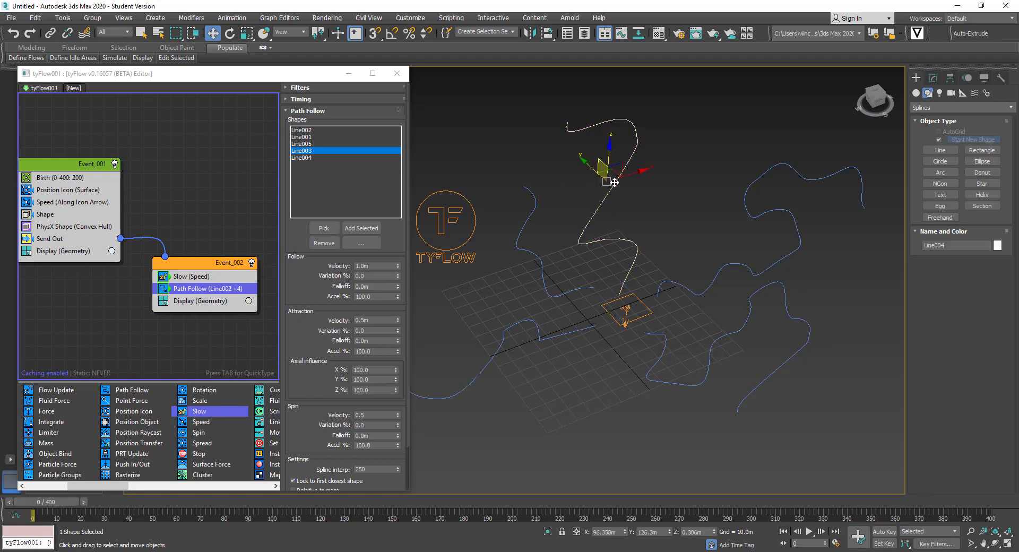
mouse_move(583, 161)
left_mouse_down()
mouse_move(644, 164)
mouse_move(582, 150)
mouse_move(594, 155)
left_mouse_up()
left_click(660, 174)
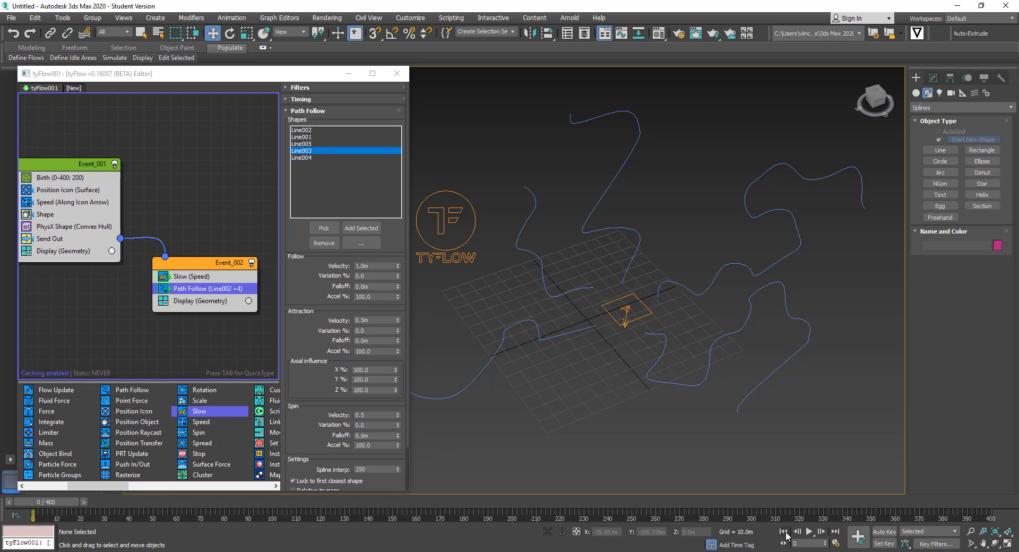
Step: Play the simulation with the tyFlow editor minimized and watch the particles along all five splines, switching to the Top view
left_click(808, 532)
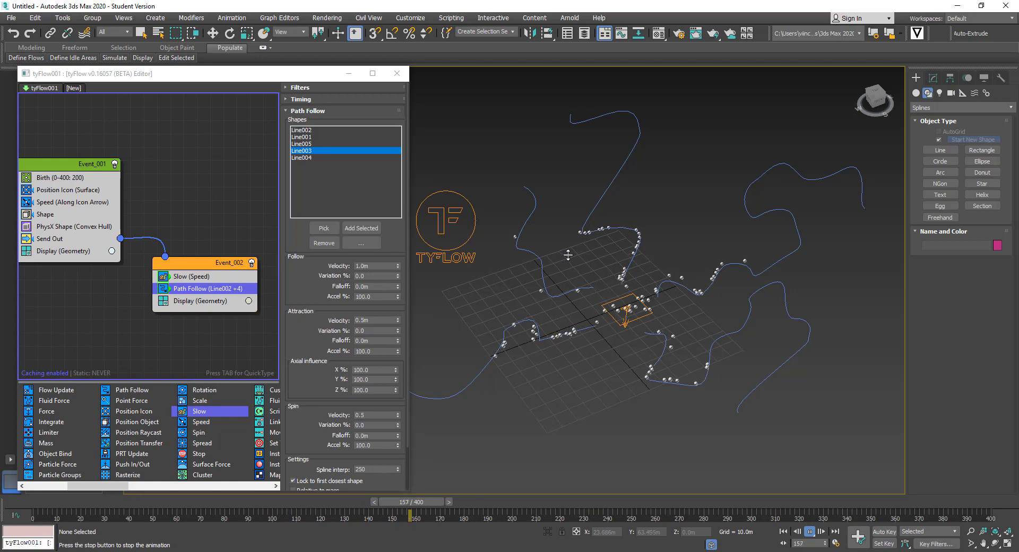
left_click(349, 74)
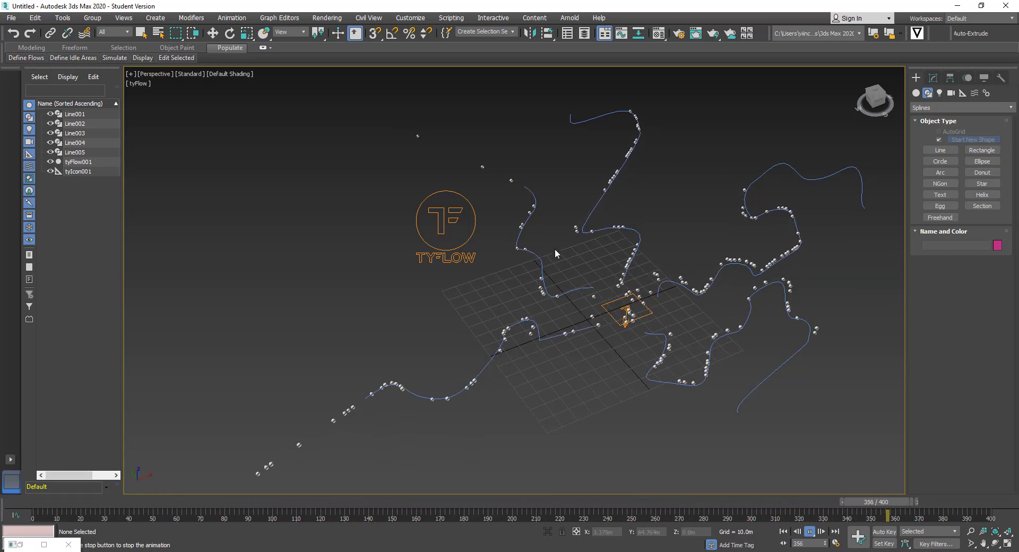
left_click(153, 74)
left_click(175, 134)
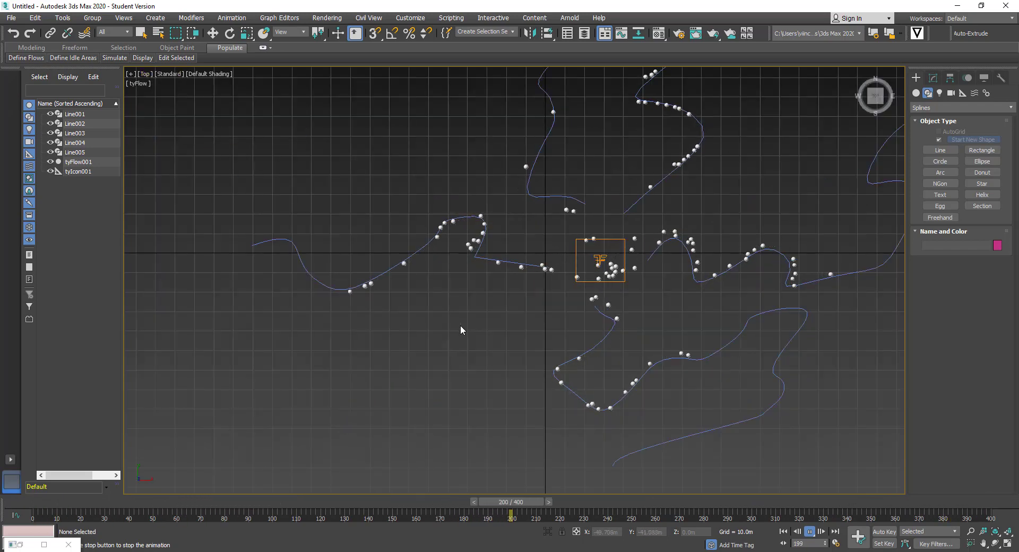
middle_click_drag(518, 300, 502, 337)
scroll(502, 337, "down", 2)
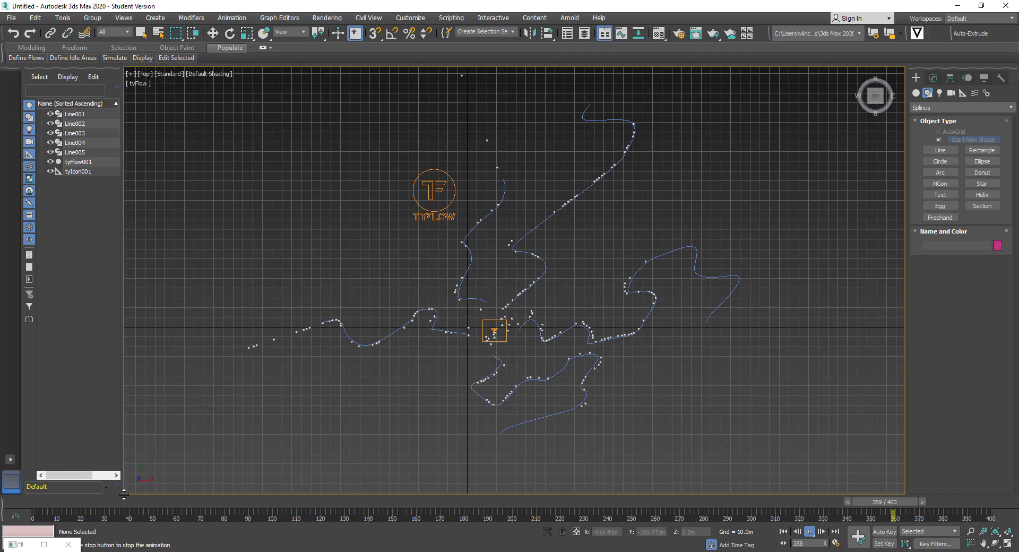
Step: Restore the tyFlow editor and browse the operator list as far as the PhysX, Actor and test operators
left_click(42, 544)
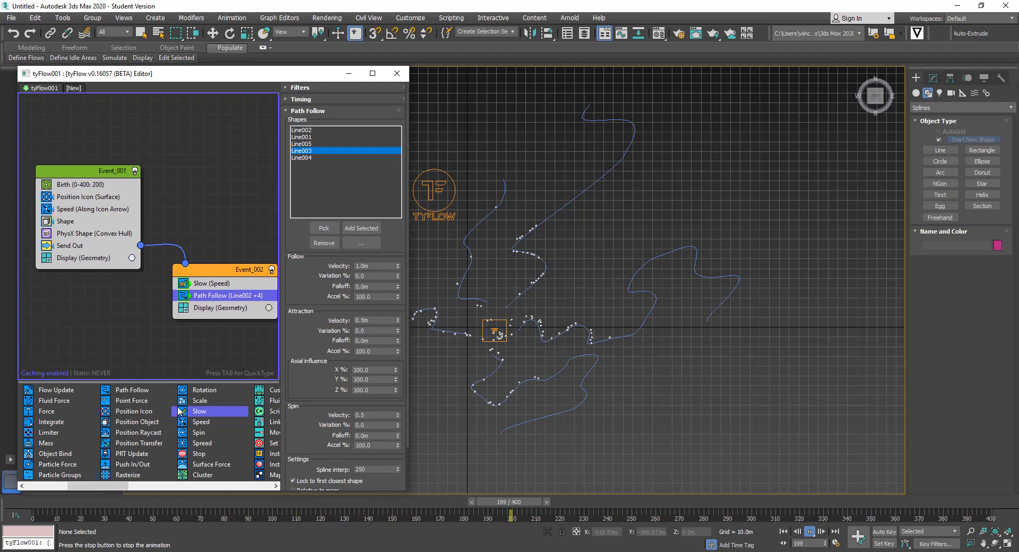
left_click_drag(103, 490, 228, 490)
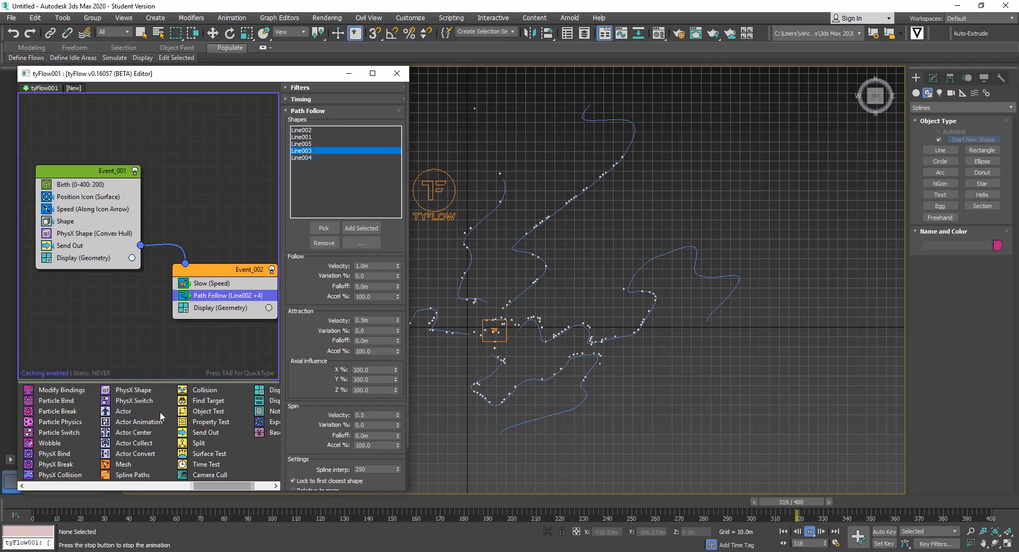
middle_click_drag(199, 339, 185, 335)
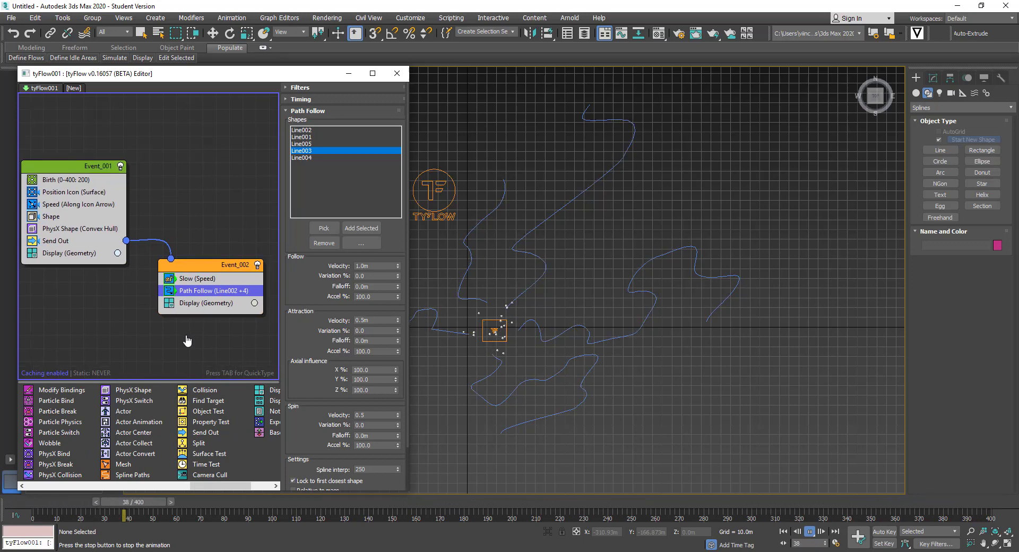
left_click(505, 103)
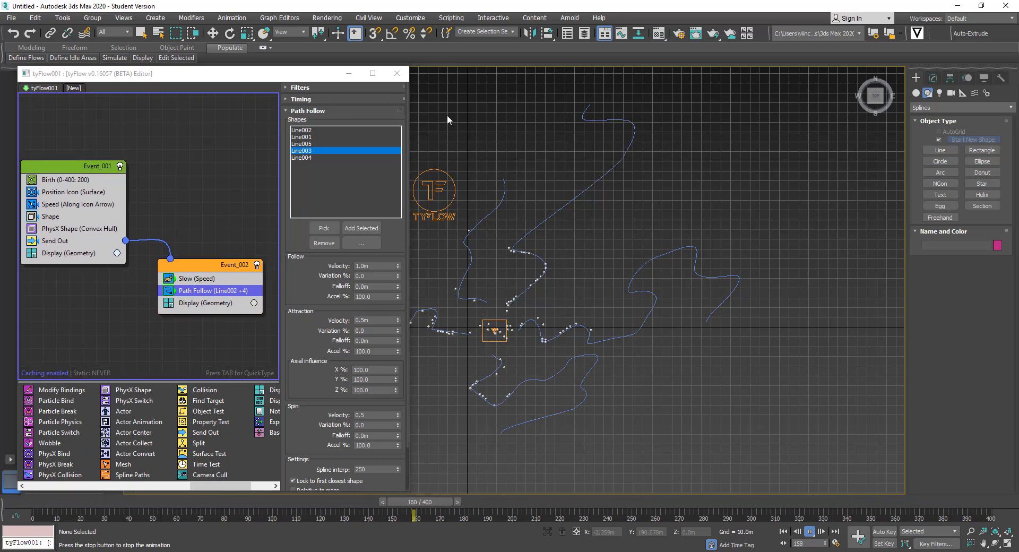